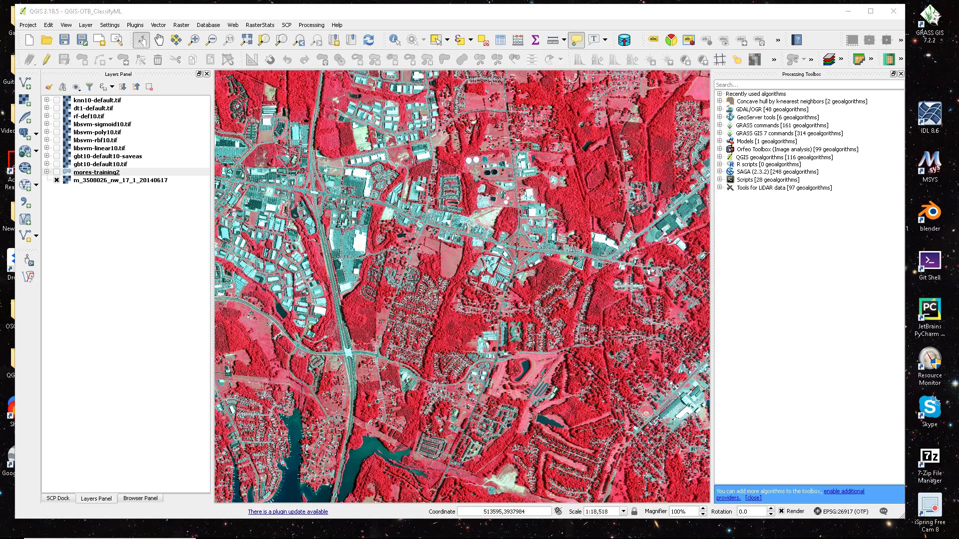
Expand Orfeo Toolbox and its Learning group to list the TrainImagesClassifier variants.
click(720, 149)
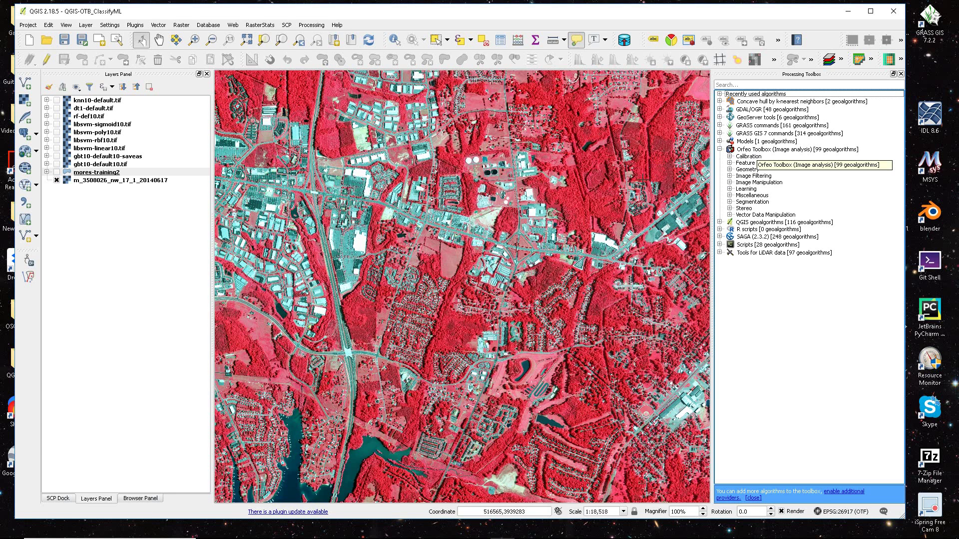
click(730, 189)
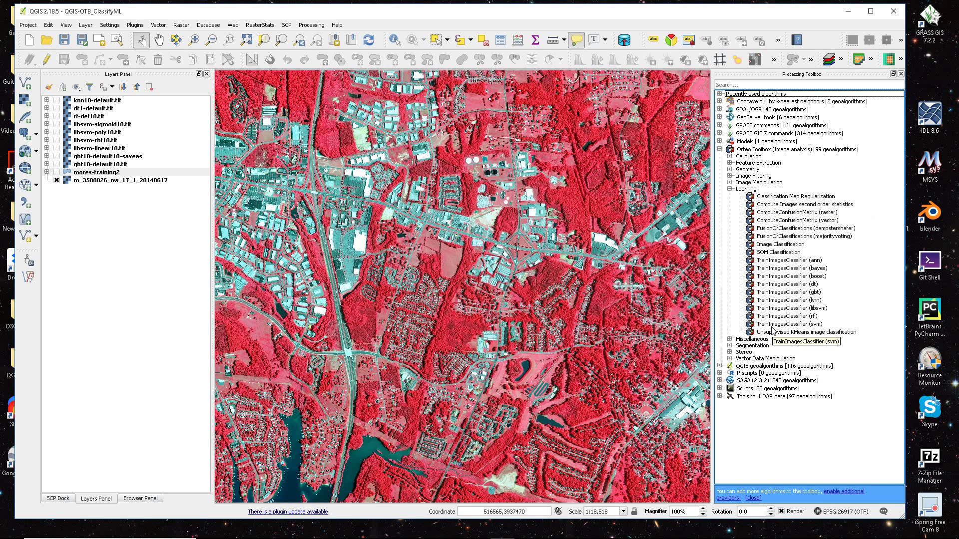
click(311, 25)
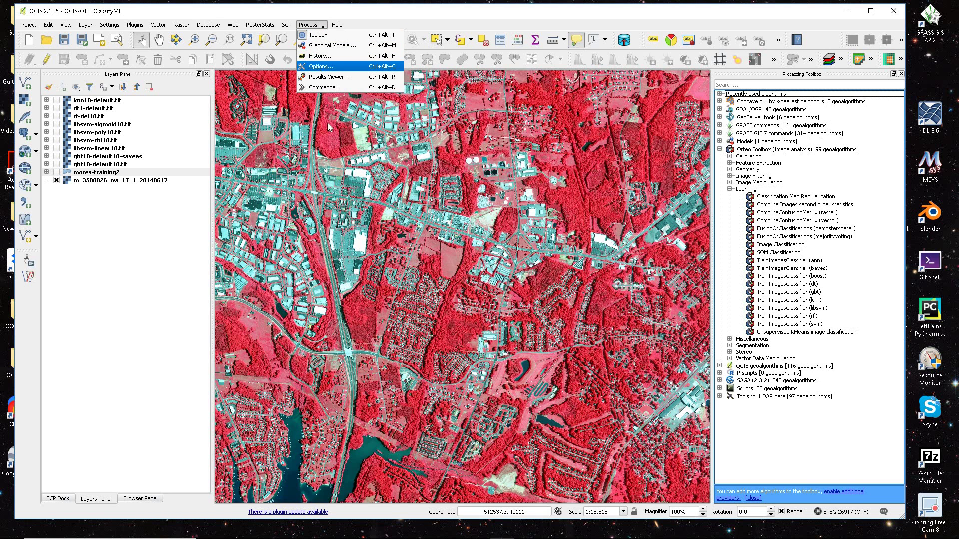
click(318, 66)
click(330, 227)
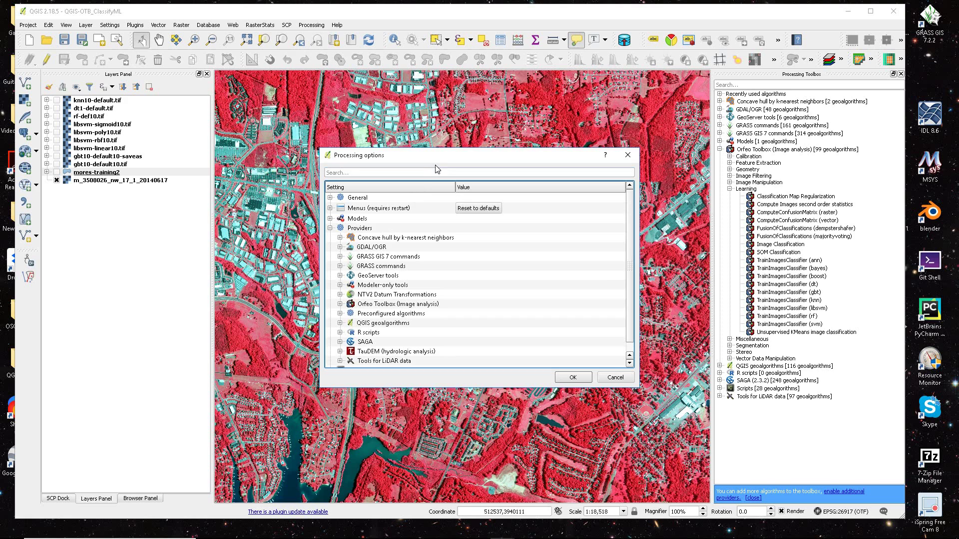
drag(440, 155, 410, 88)
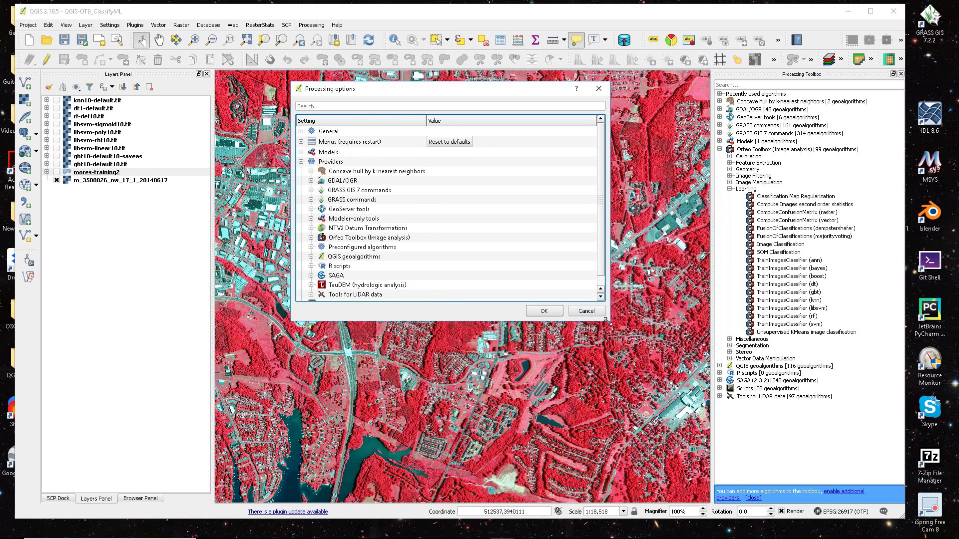
drag(608, 322, 621, 428)
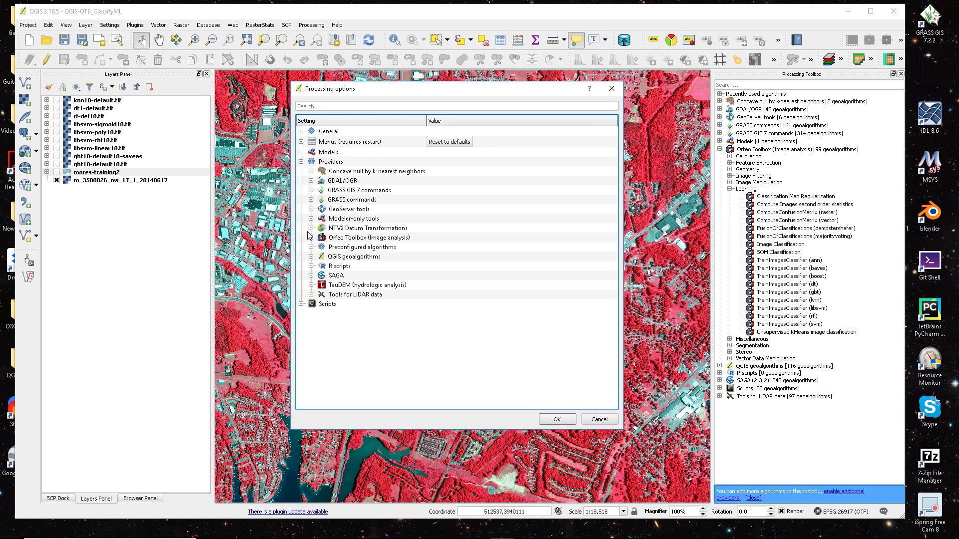
click(311, 238)
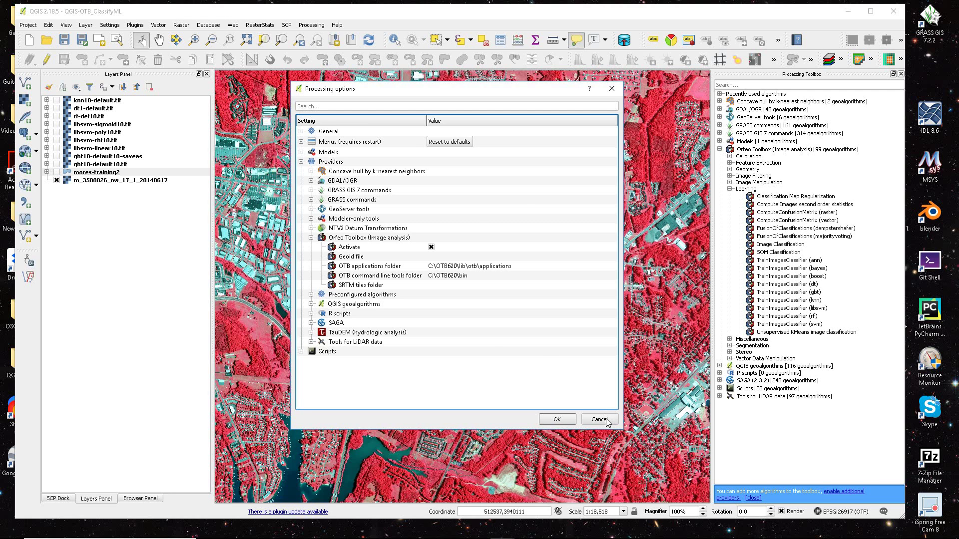
click(557, 419)
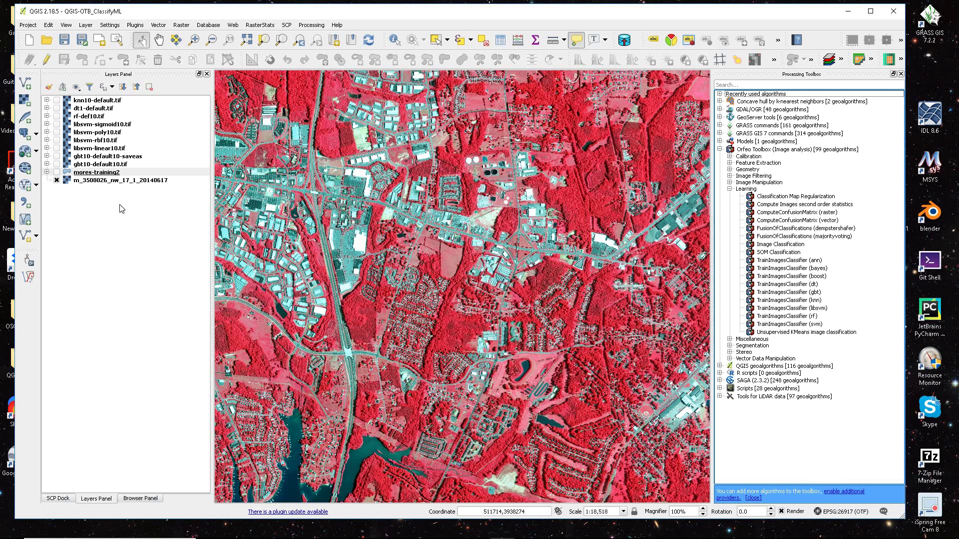
Turn on mores-training2 with its class legend expanded, then zoom and pan to inspect the polygons.
click(47, 172)
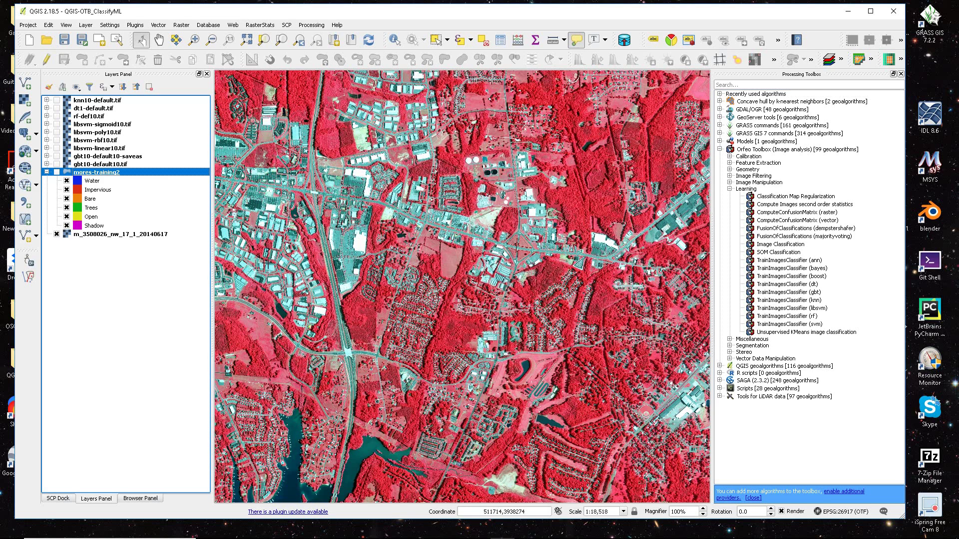
click(56, 172)
scroll(310, 241, up, 3)
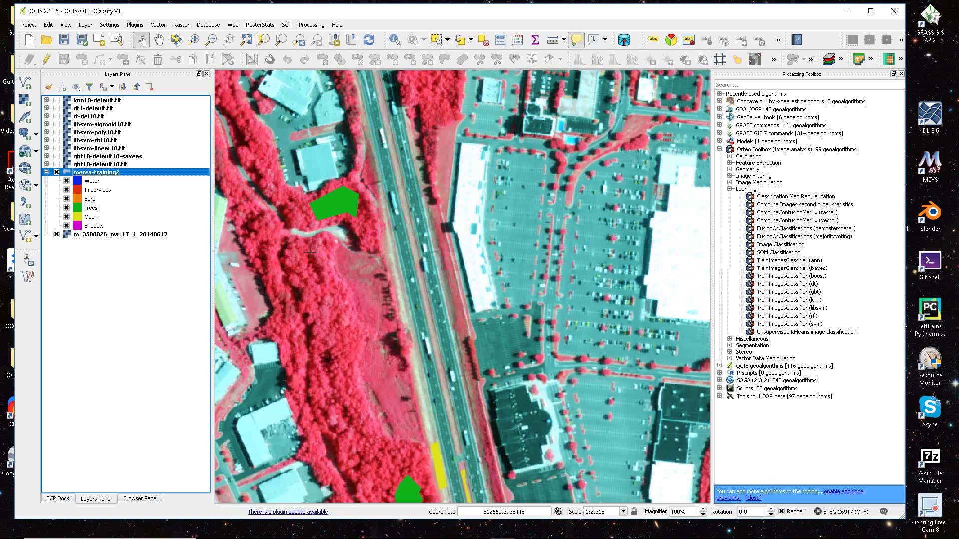
scroll(545, 304, down, 1)
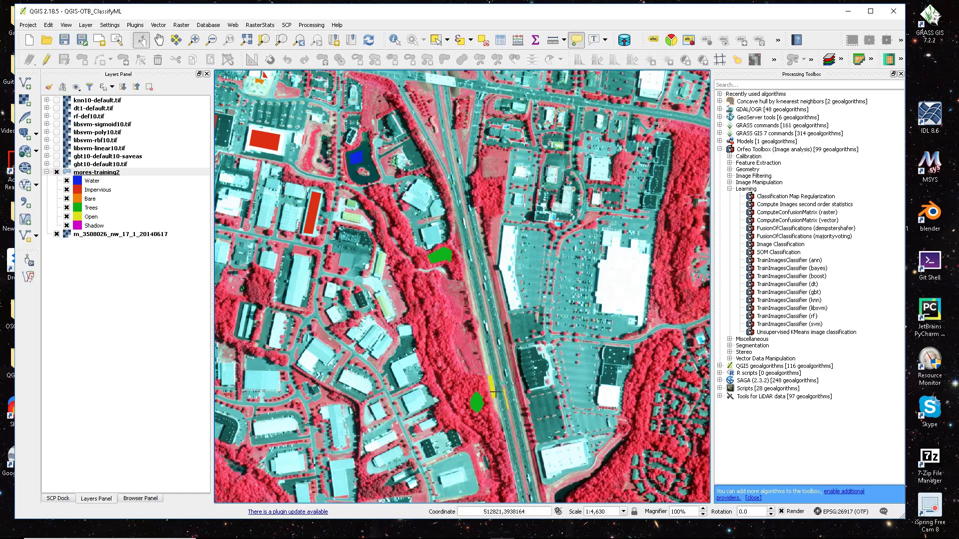
drag(566, 184, 449, 318)
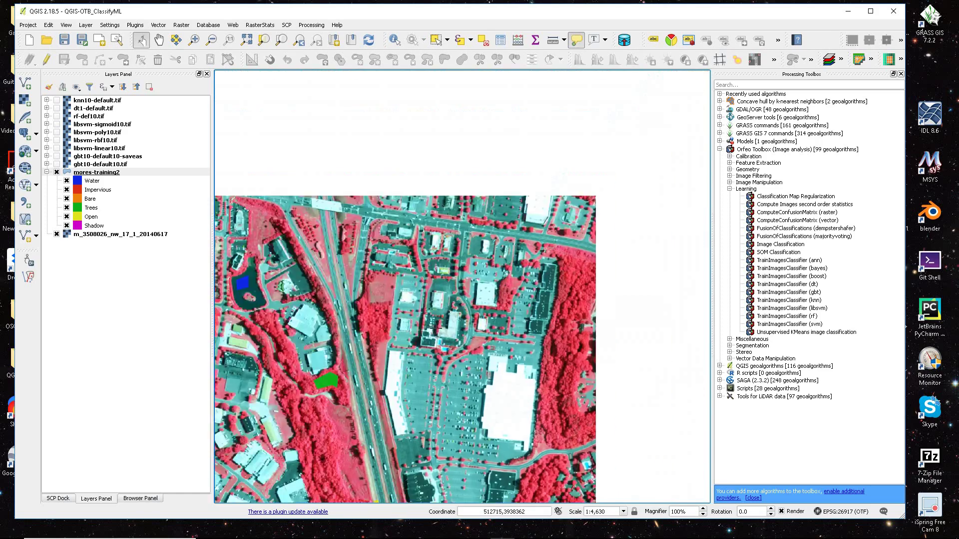
scroll(473, 316, down, 1)
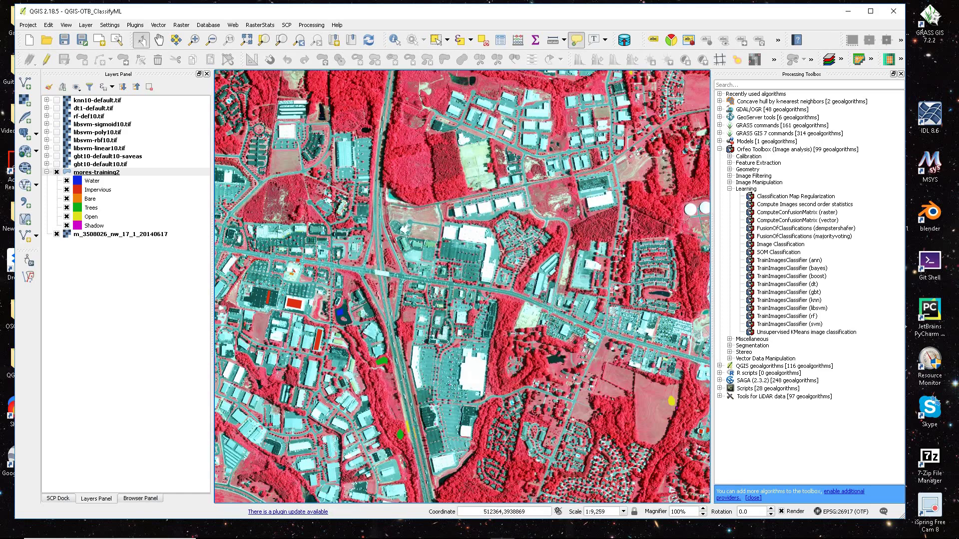
scroll(574, 356, up, 1)
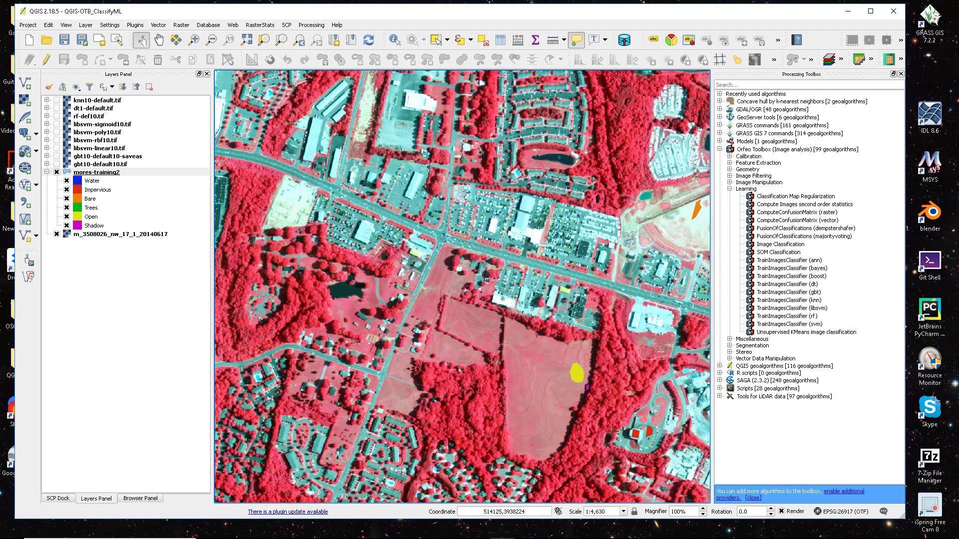
scroll(622, 441, up, 1)
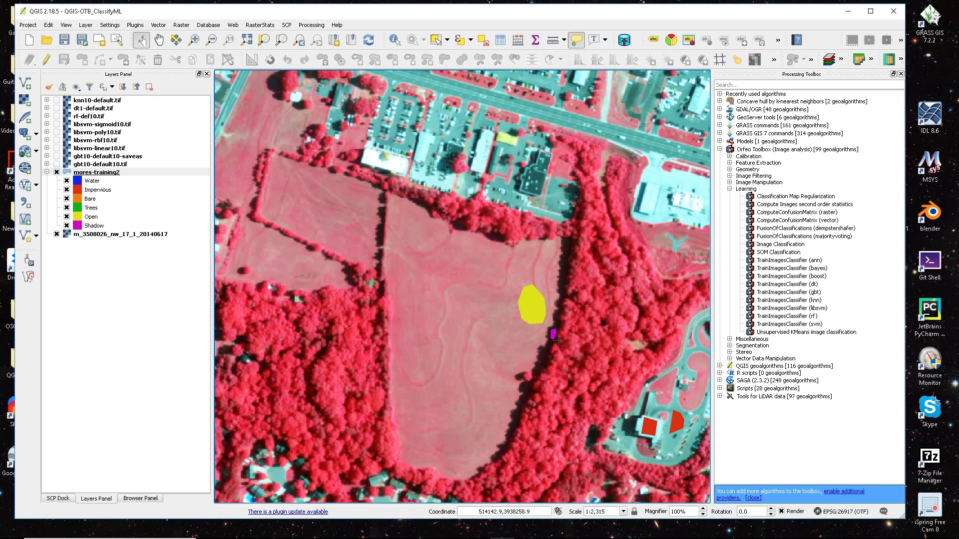
right_click(106, 175)
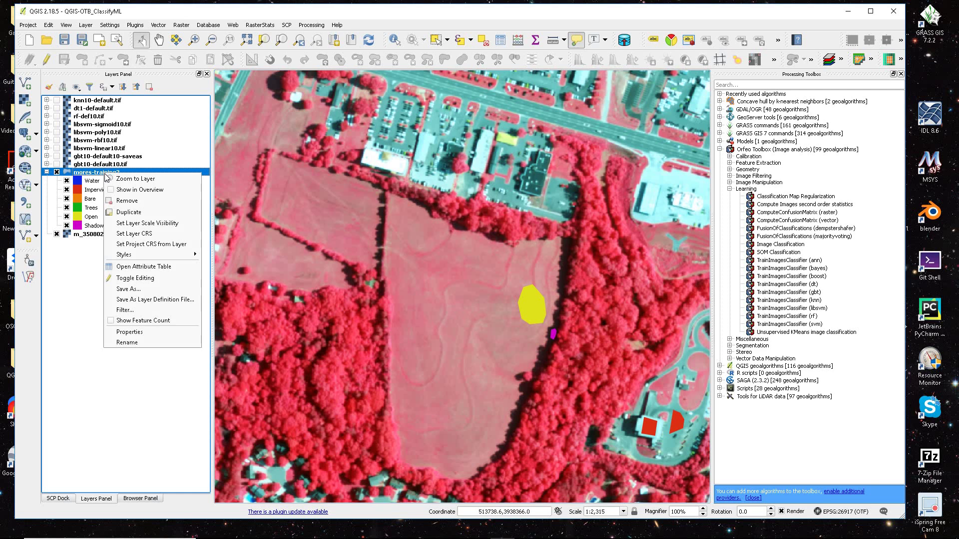
click(142, 268)
drag(434, 84, 324, 65)
click(319, 74)
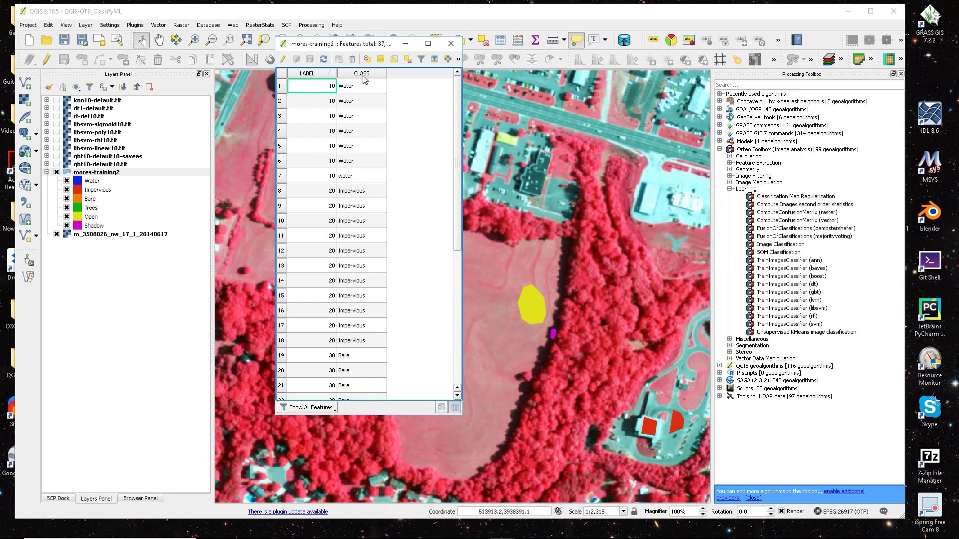
drag(457, 179, 463, 303)
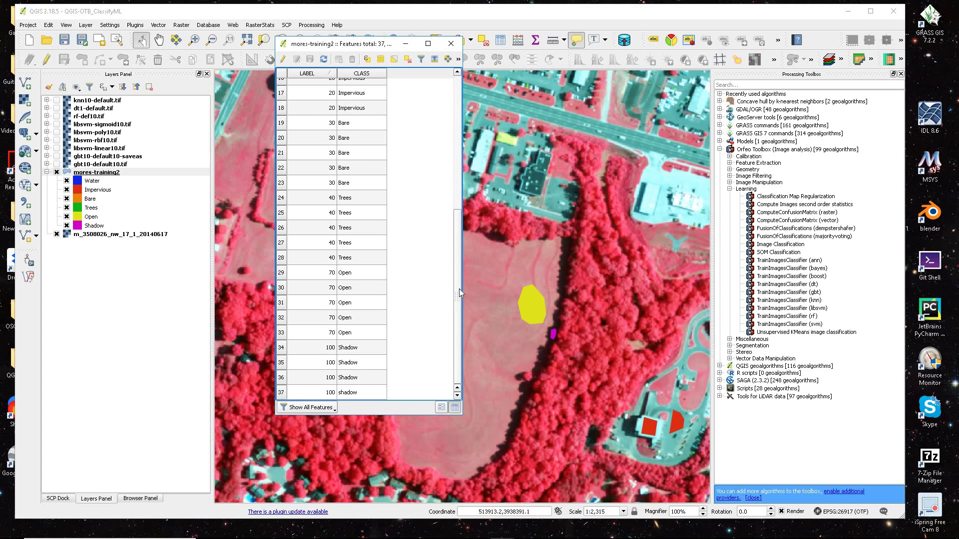
drag(457, 305, 457, 88)
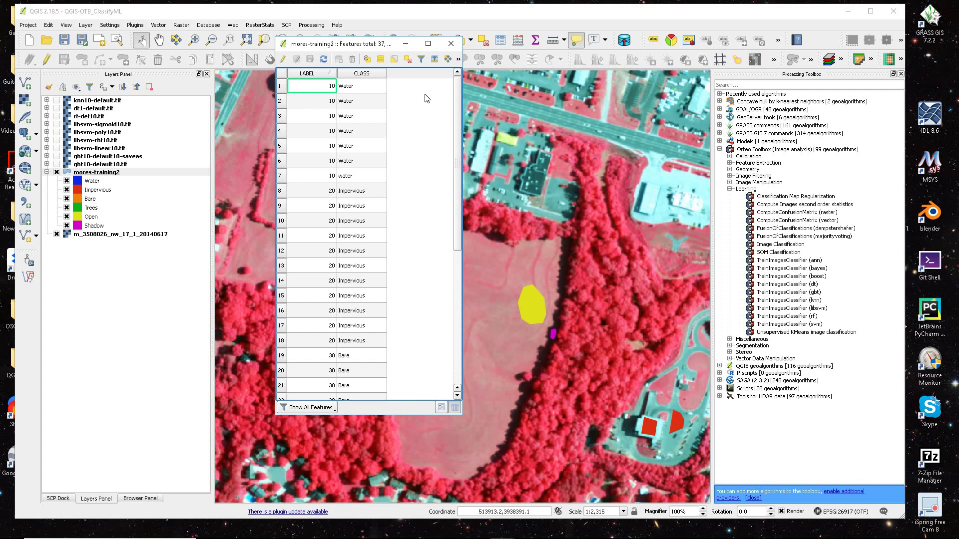
click(451, 44)
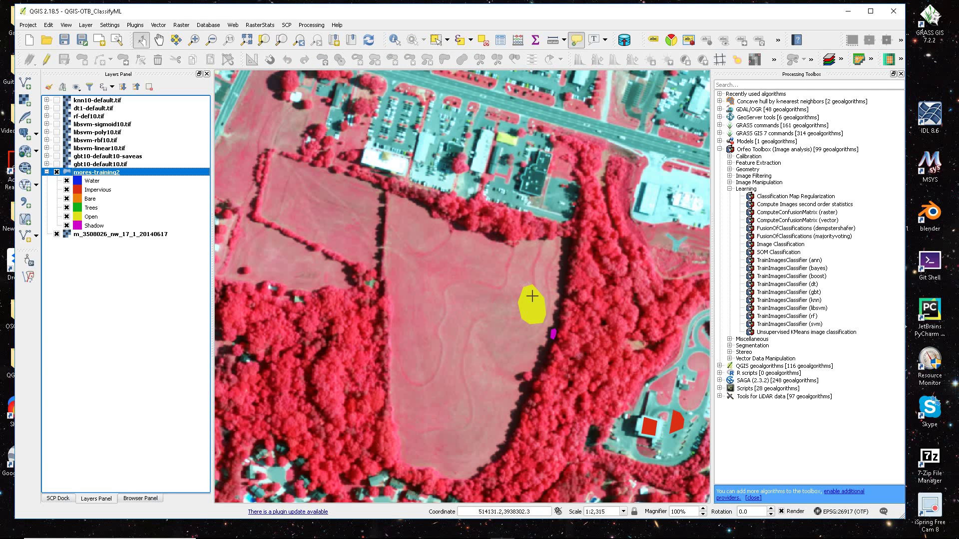
click(28, 238)
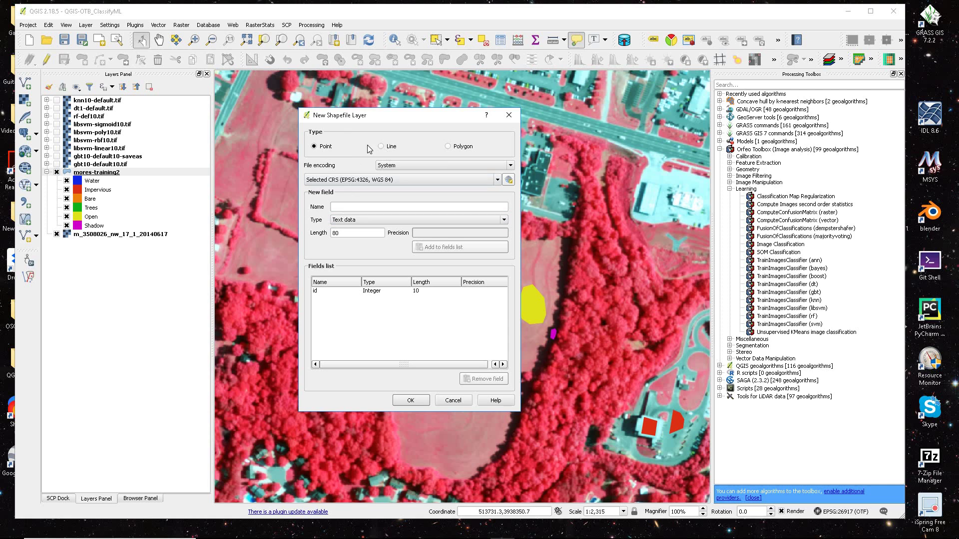
click(447, 146)
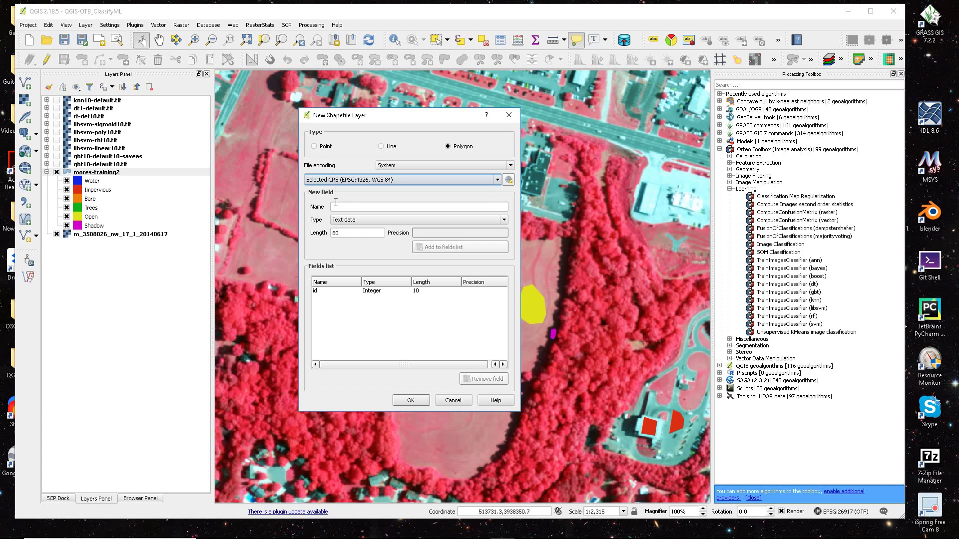
click(348, 209)
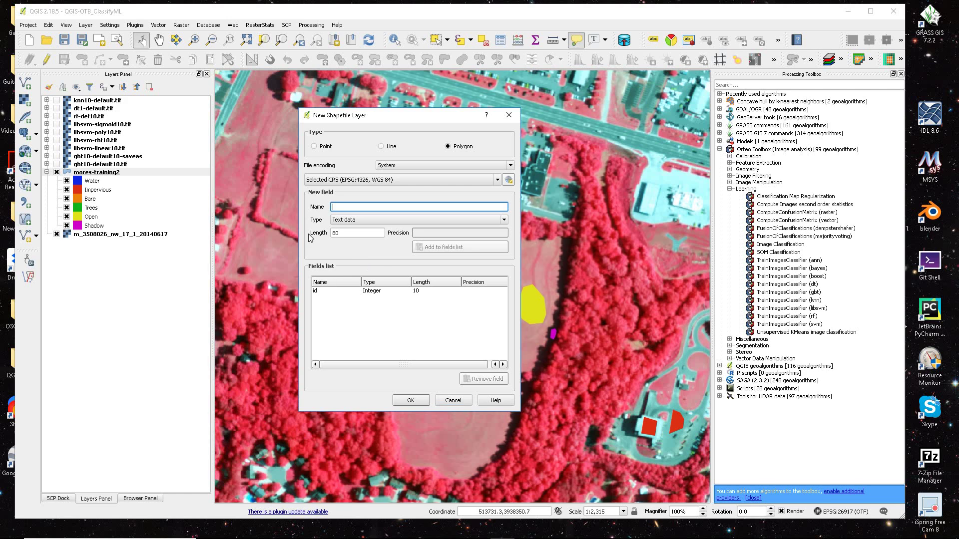
click(453, 401)
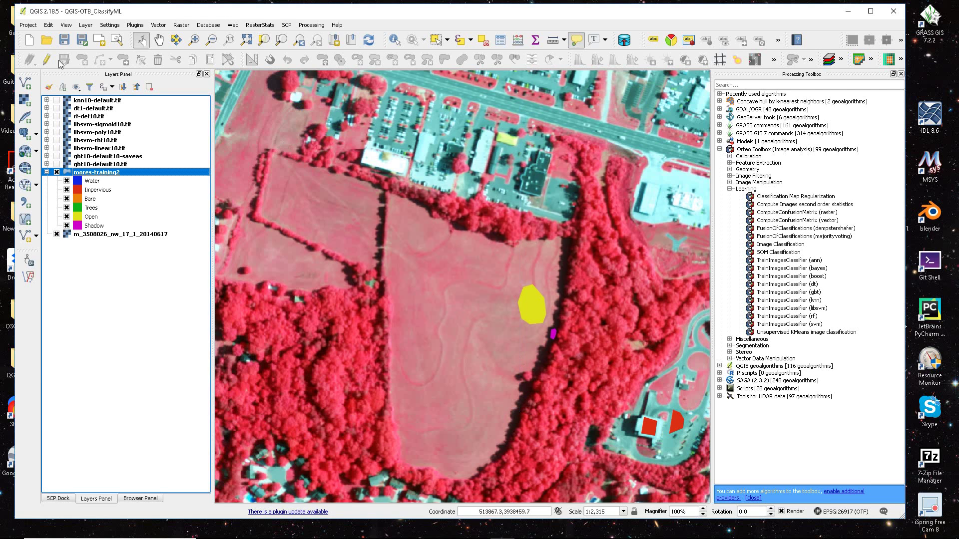
click(47, 61)
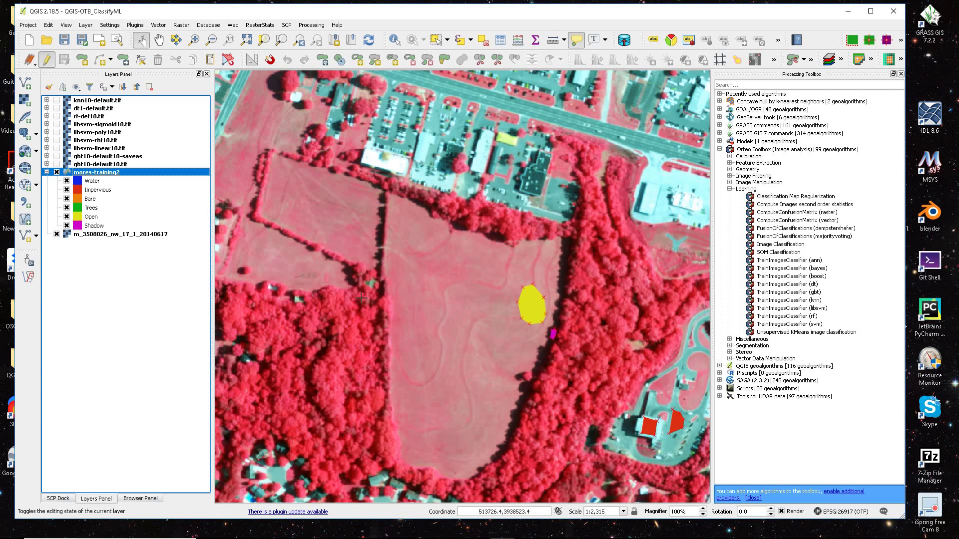
click(83, 61)
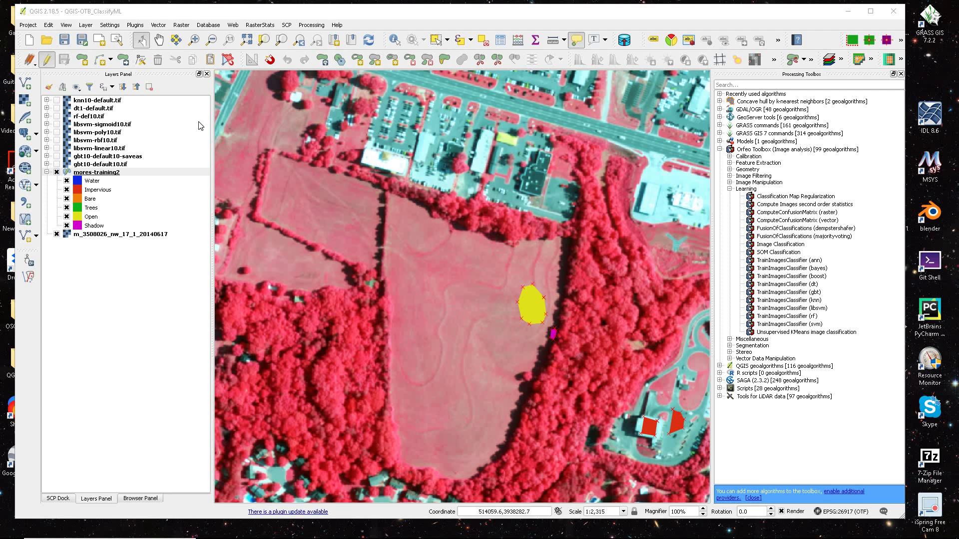
click(46, 60)
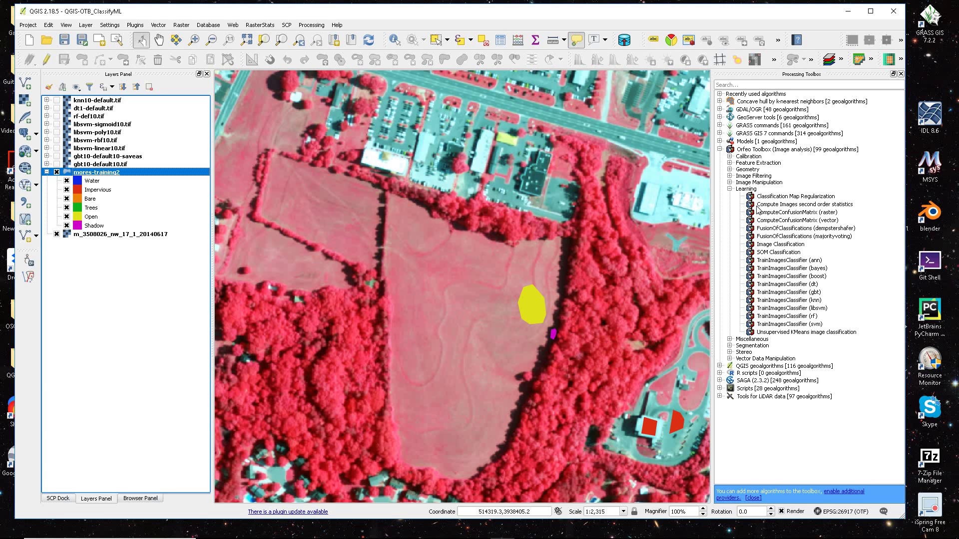
double_click(794, 205)
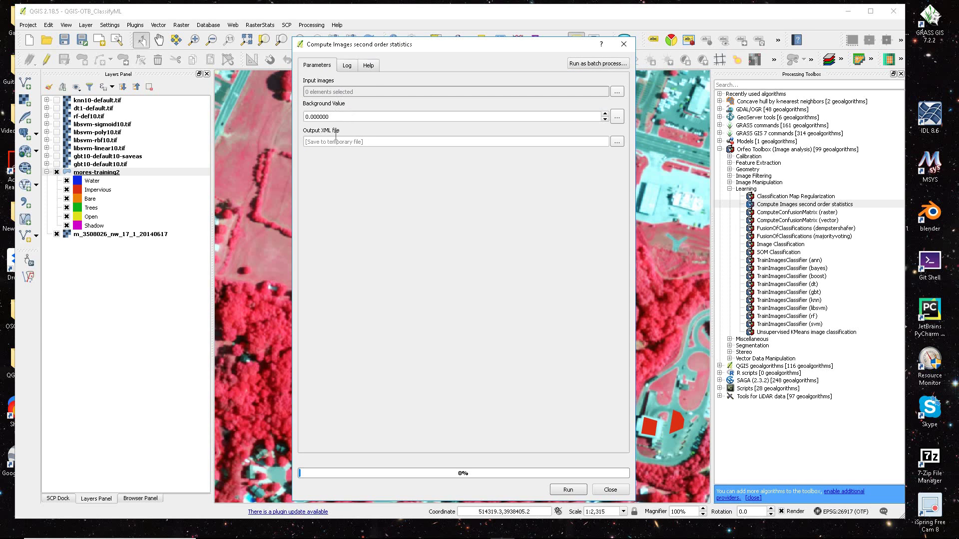
click(355, 142)
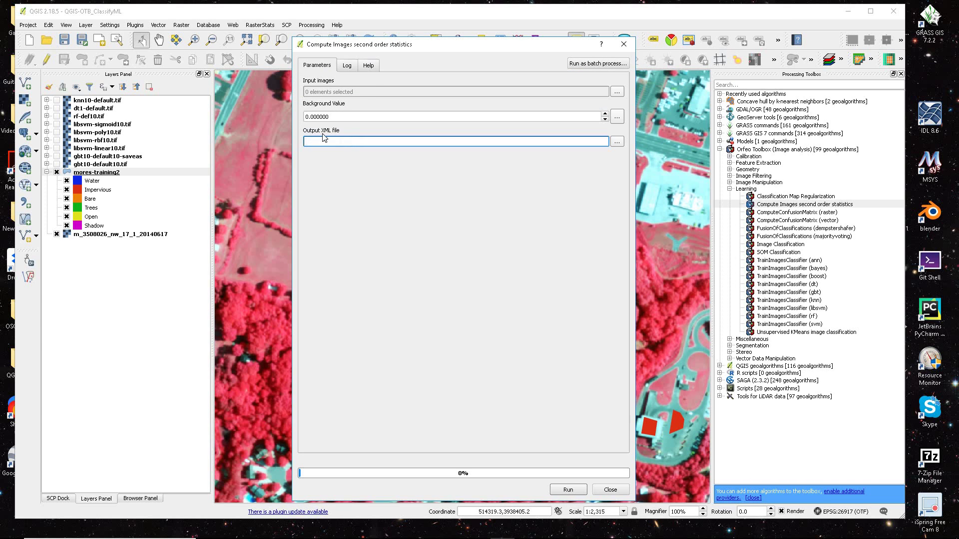
click(610, 490)
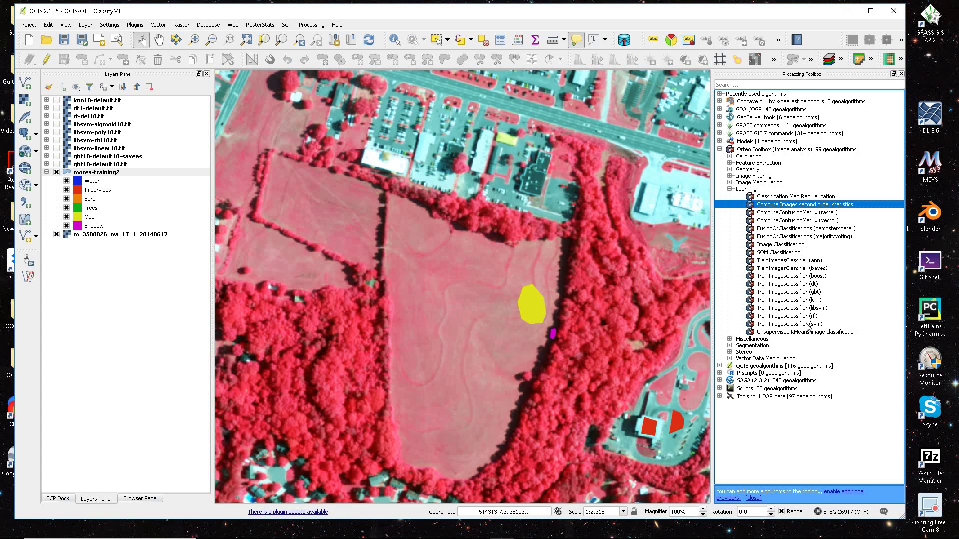
click(805, 309)
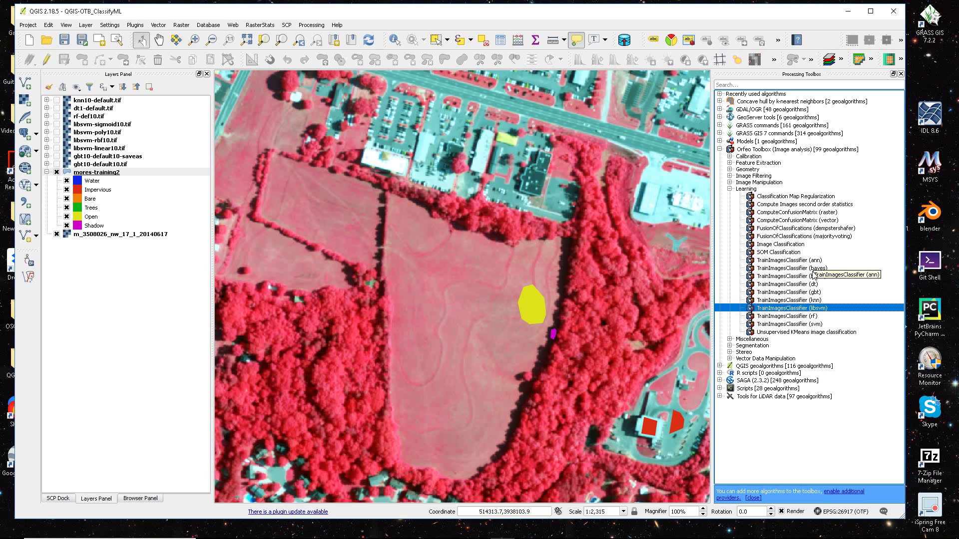
Open TrainImagesClassifier (libsvm) and scroll through its Help tab parameter descriptions.
double_click(798, 308)
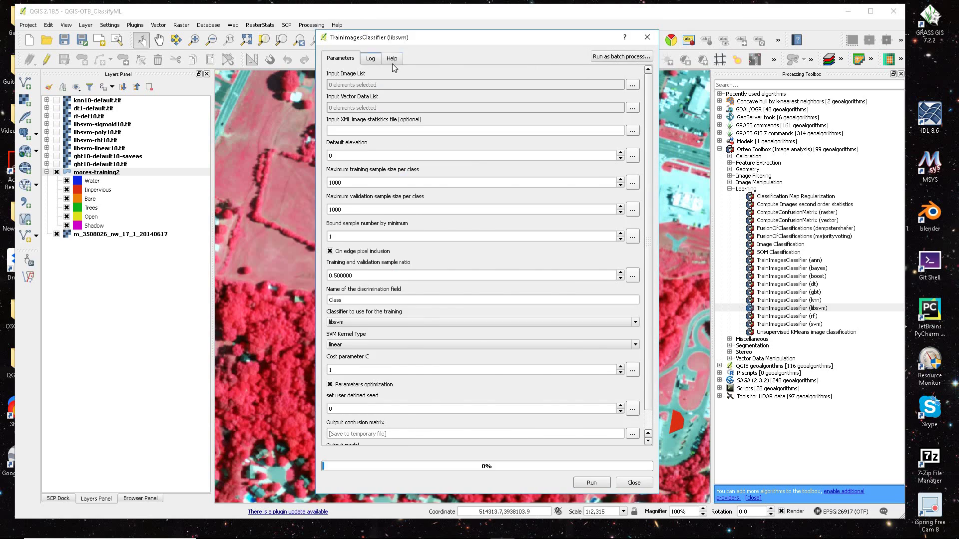
click(391, 58)
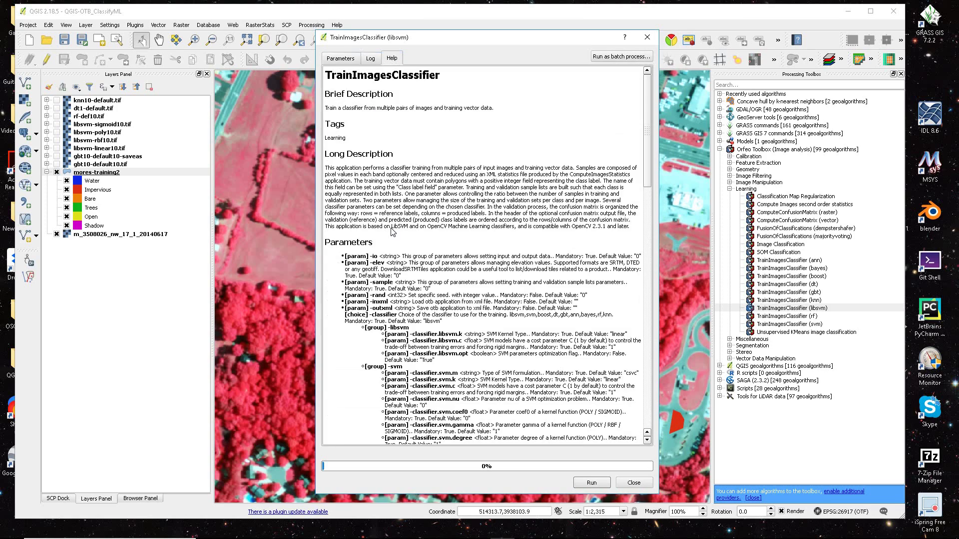
scroll(402, 239, down, 10)
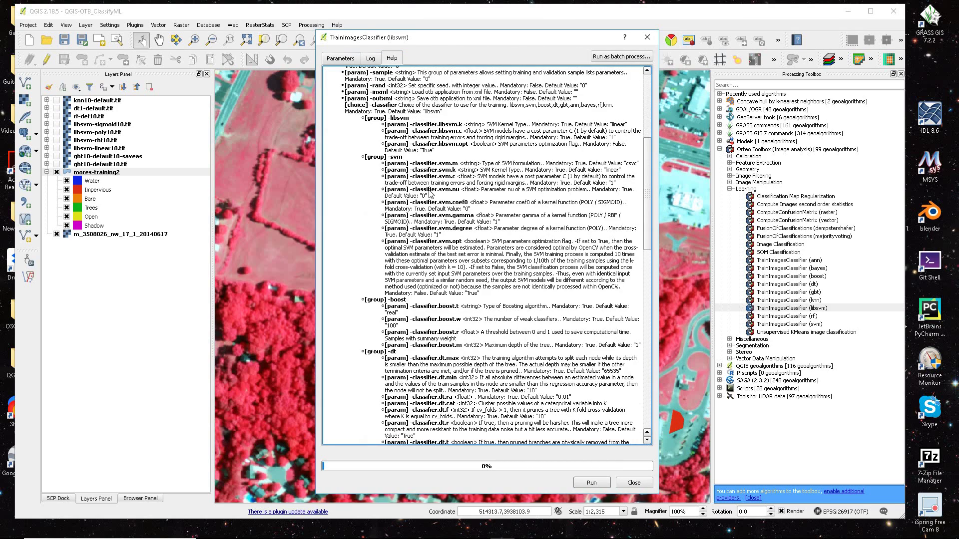
scroll(431, 194, down, 5)
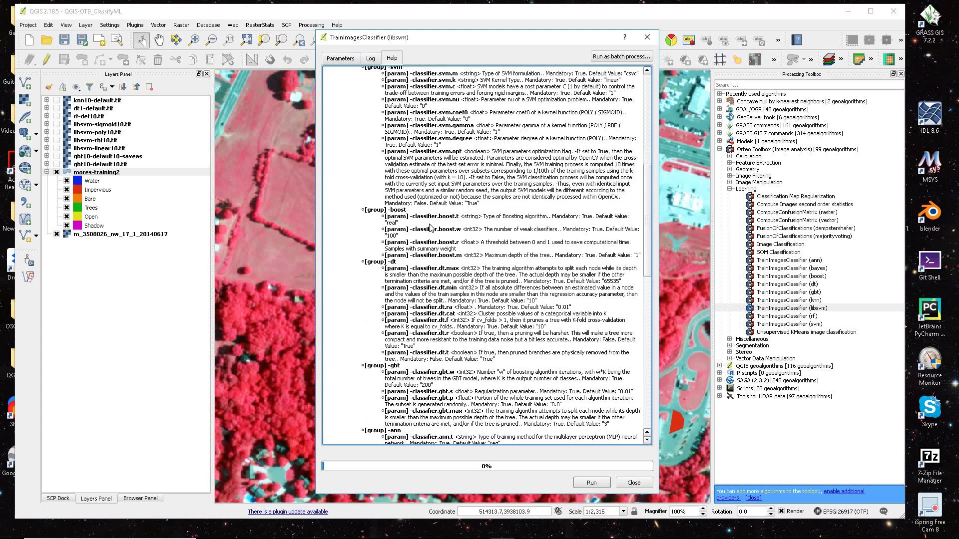
scroll(430, 227, up, 5)
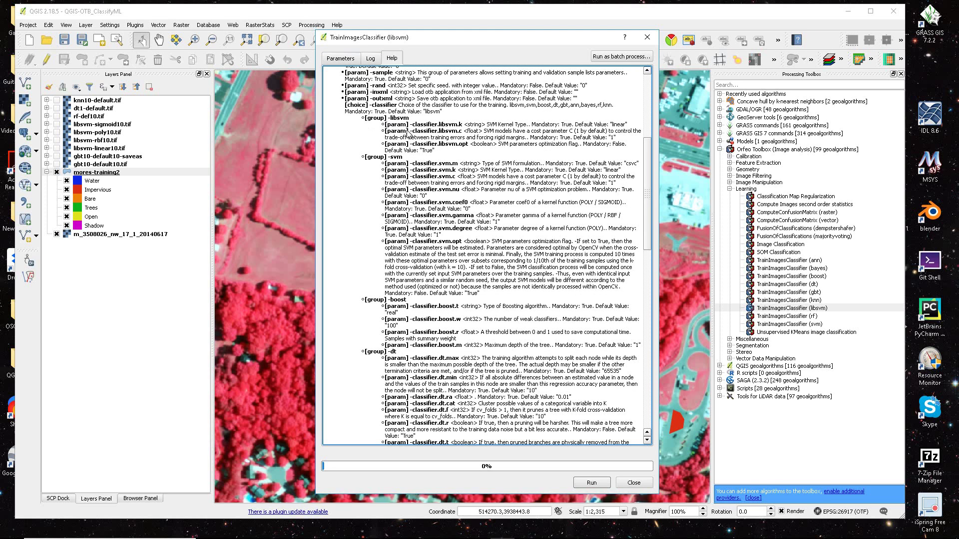
scroll(448, 185, down, 3)
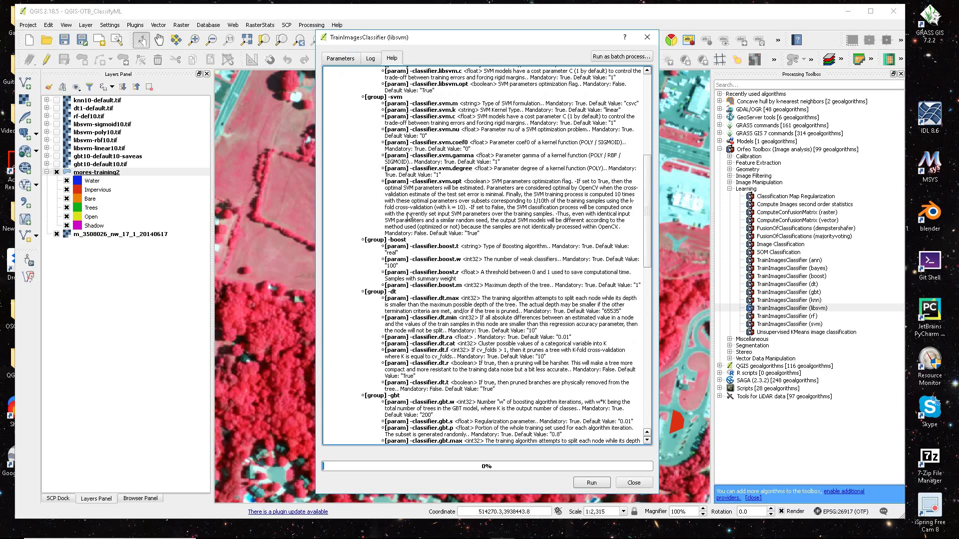
scroll(427, 235, down, 7)
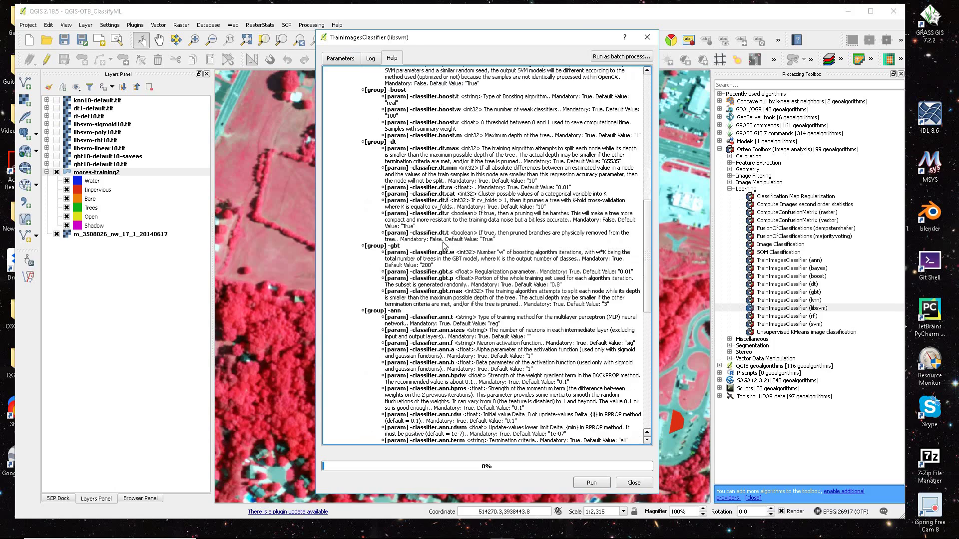
scroll(445, 250, down, 3)
scroll(447, 255, down, 10)
scroll(477, 285, up, 8)
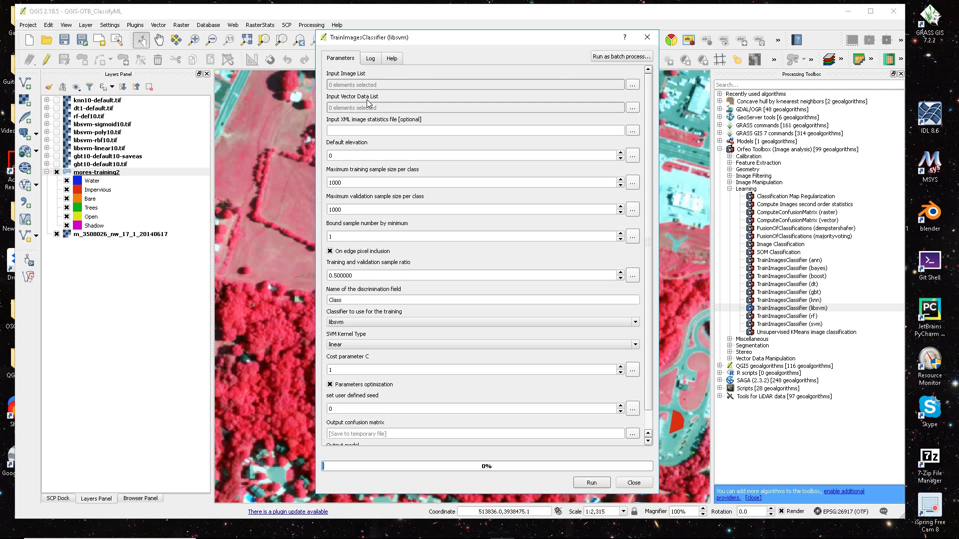
Point out the optional image statistics XML input and the tool that produces it.
click(398, 130)
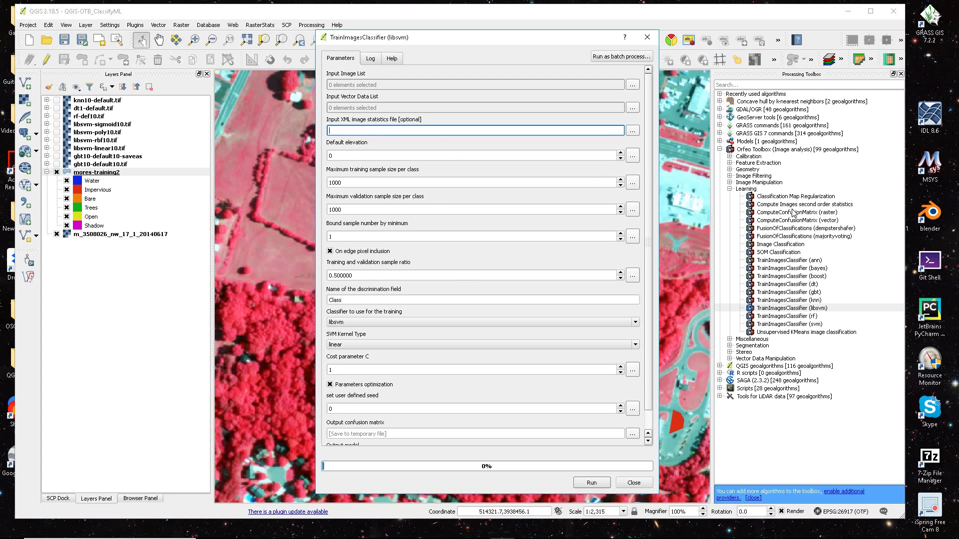
click(792, 204)
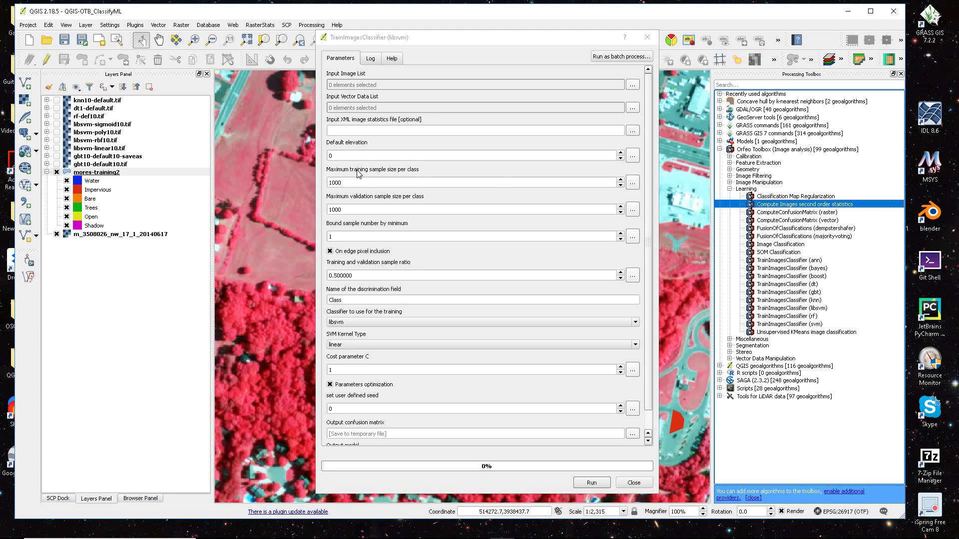
drag(651, 163, 635, 204)
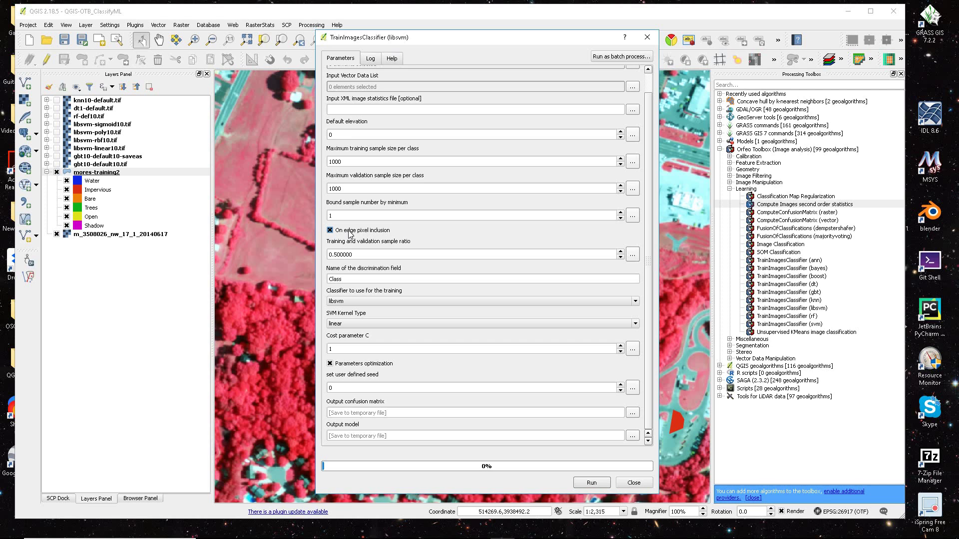
Exclude edge pixels, set the discrimination field to LABEL, and keep libsvm as classifier.
click(330, 231)
click(347, 278)
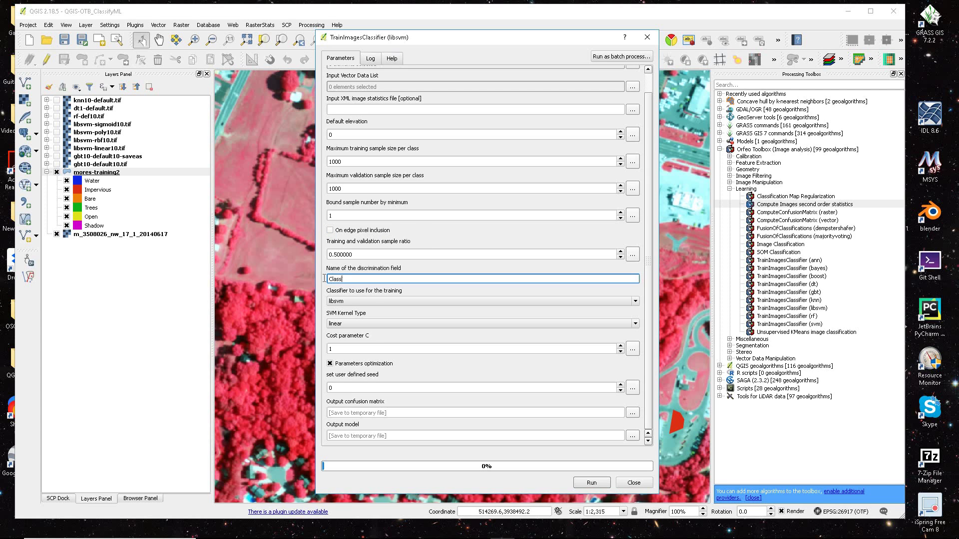
key(ctrl+a)
text(LA)
key(Tab)
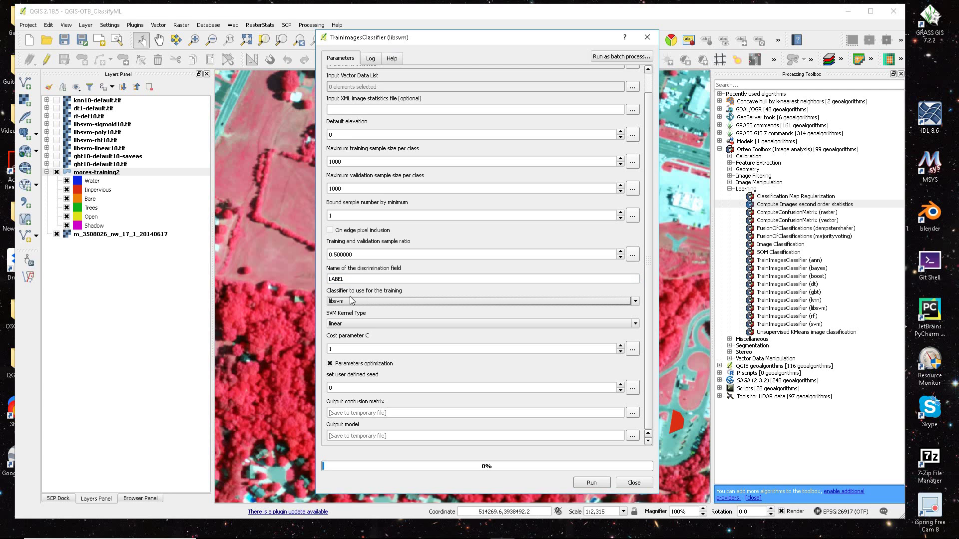
click(362, 301)
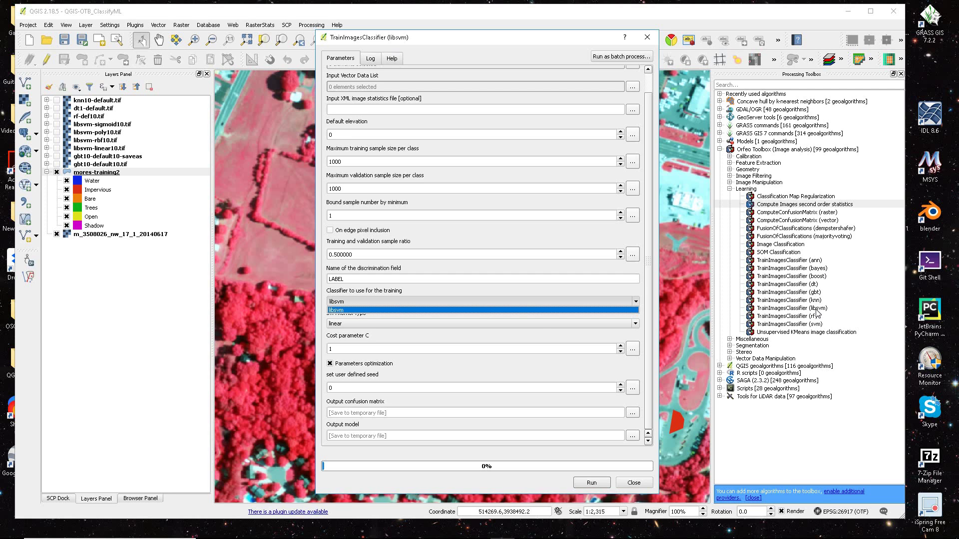
click(357, 302)
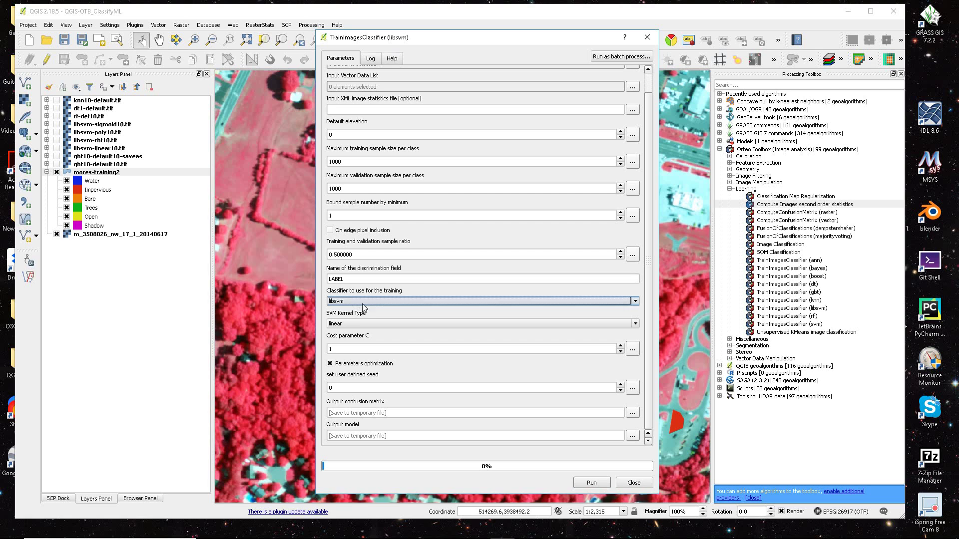
Switch the SVM kernel to rbf and review the output confusion matrix and model file fields.
click(360, 325)
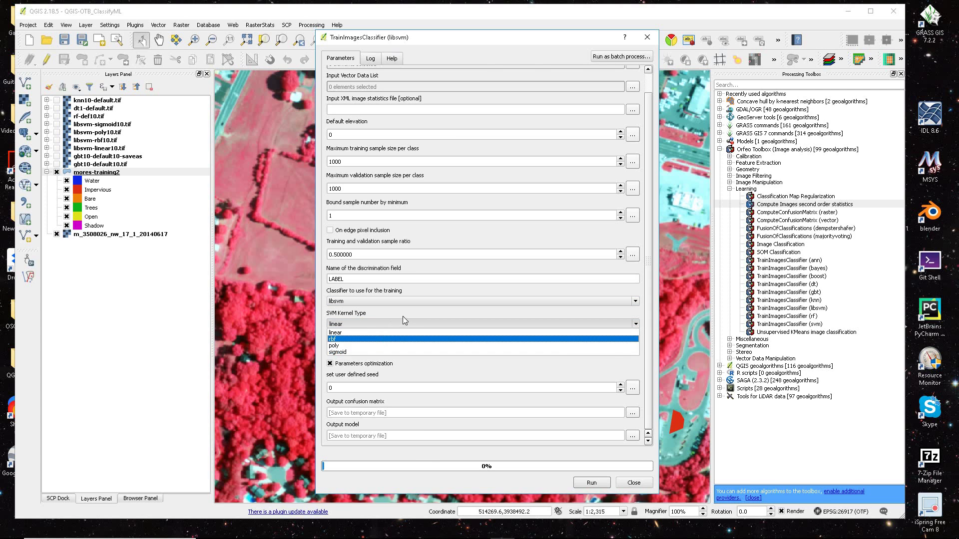
click(352, 327)
click(349, 325)
click(344, 339)
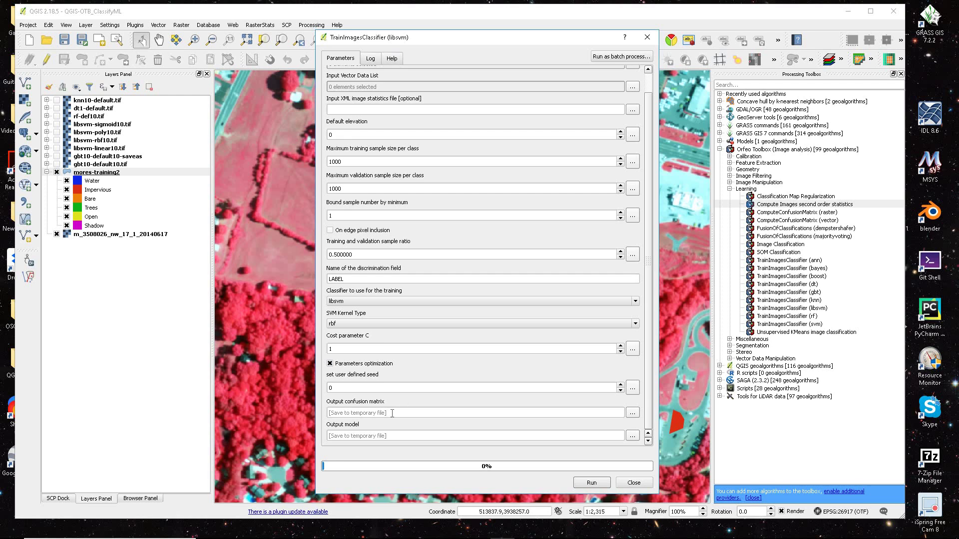
click(347, 412)
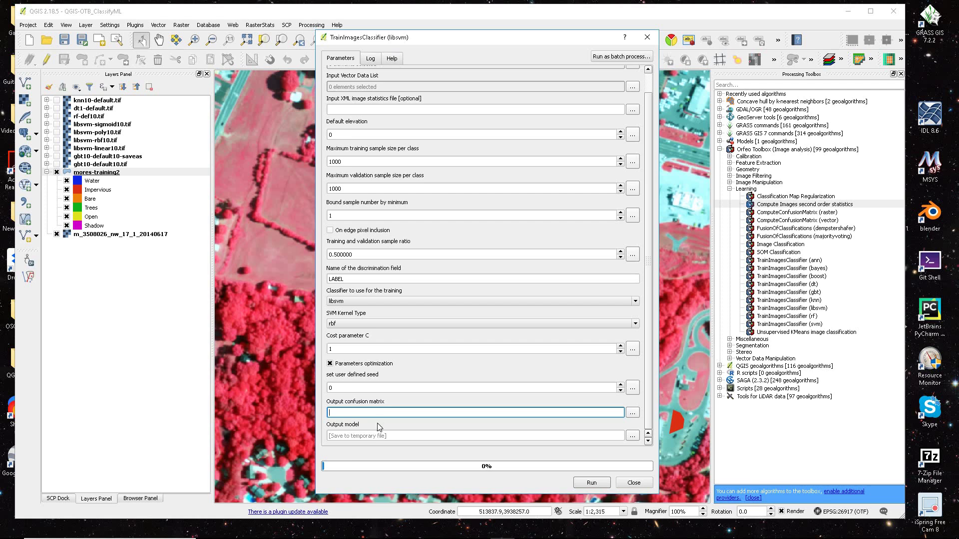
click(366, 436)
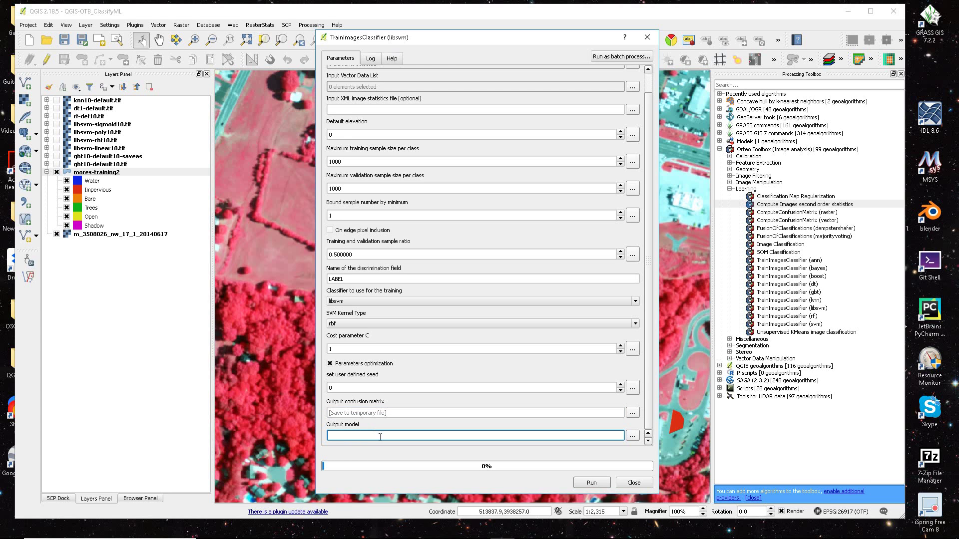
click(384, 413)
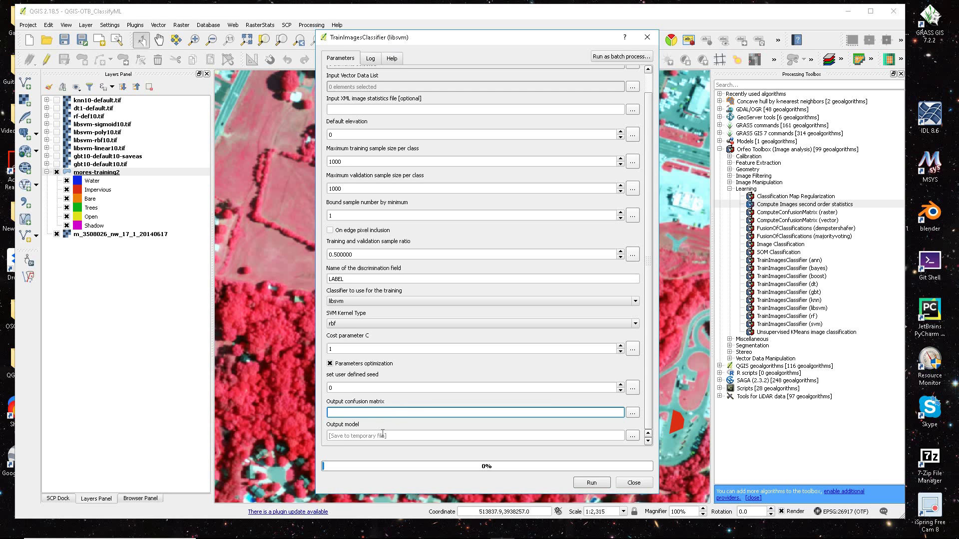
click(337, 436)
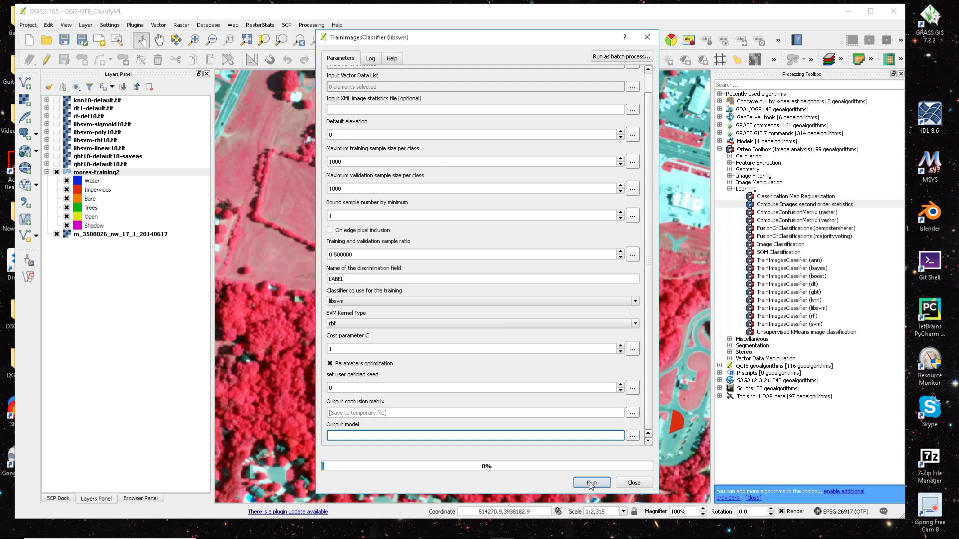
click(619, 483)
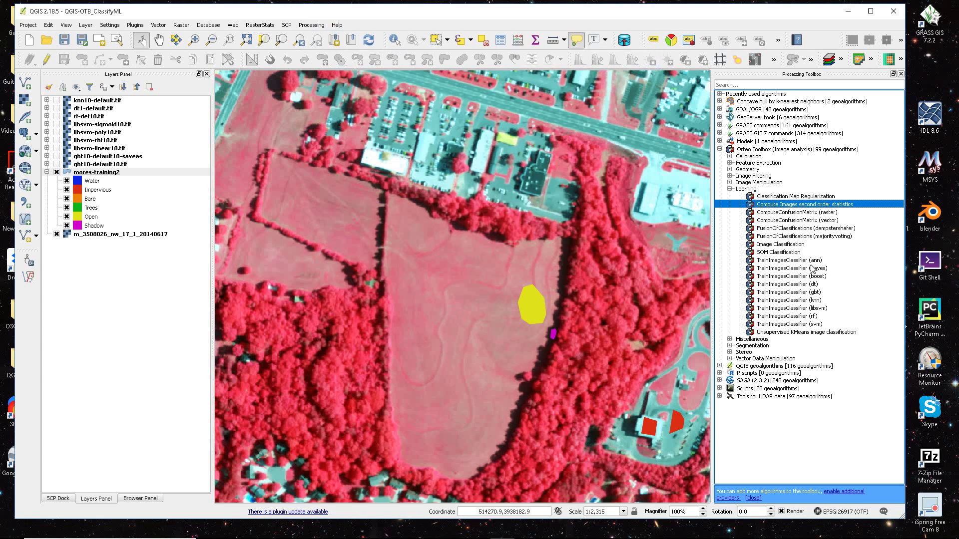
double_click(778, 244)
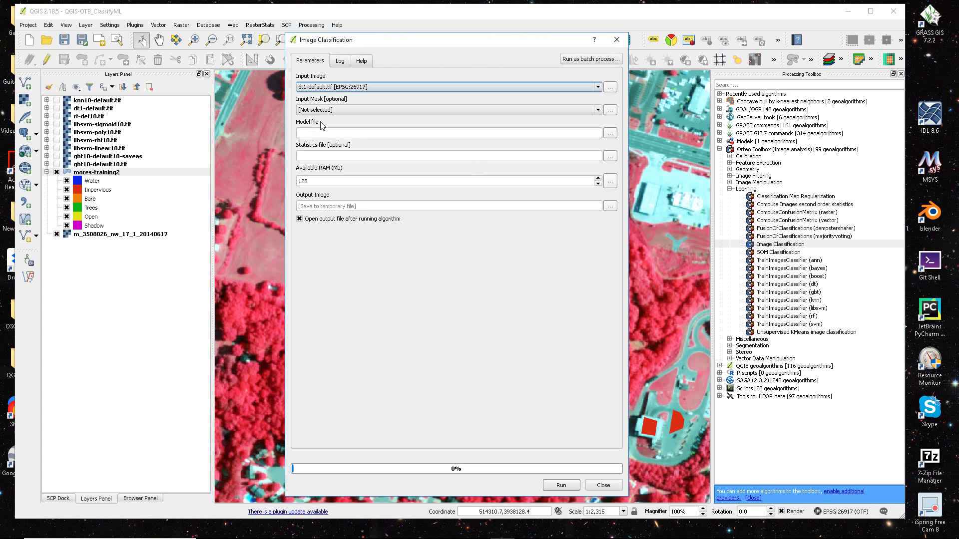
click(299, 133)
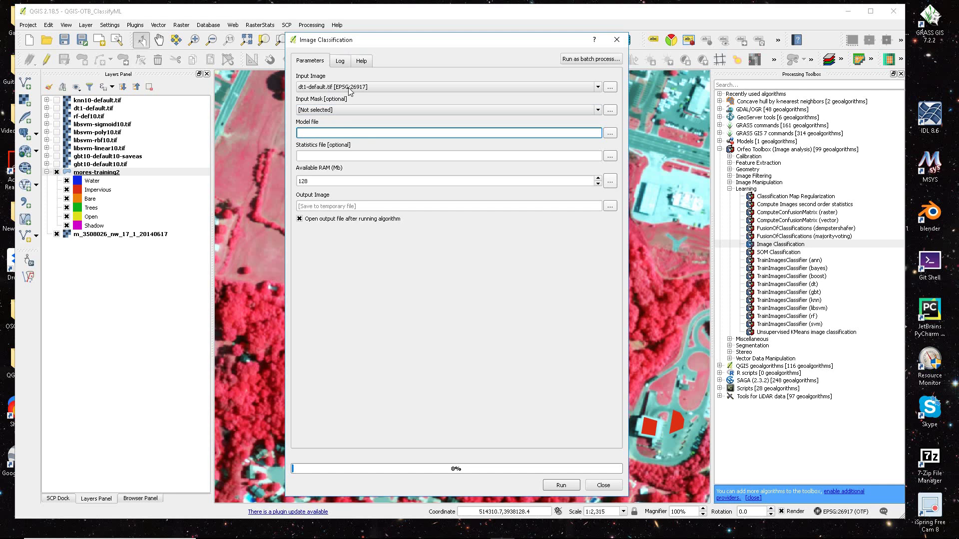
click(383, 87)
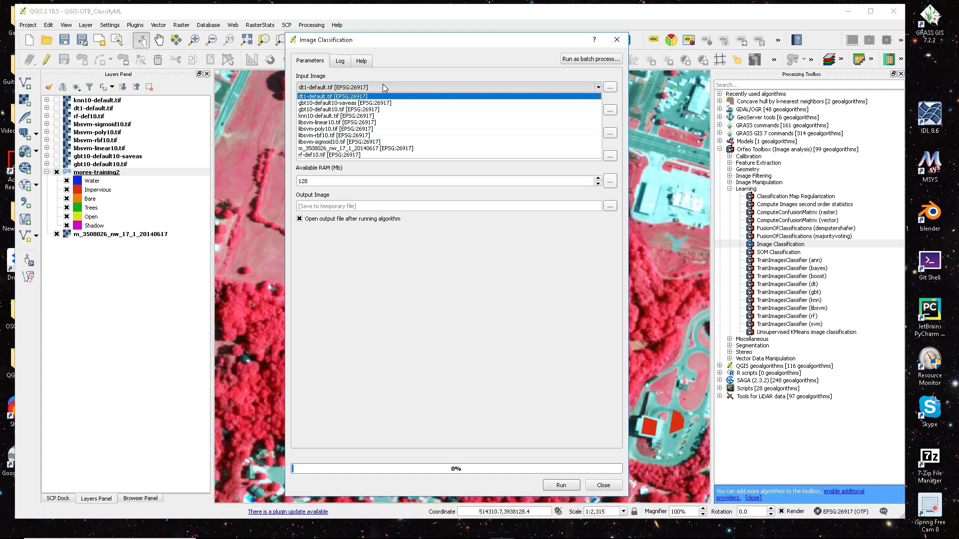
click(372, 148)
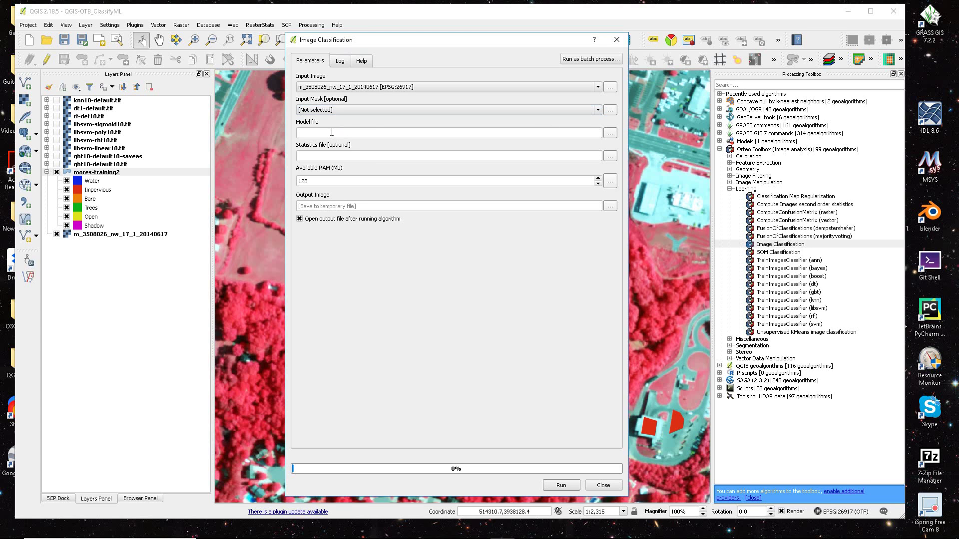
click(393, 135)
click(610, 132)
click(322, 207)
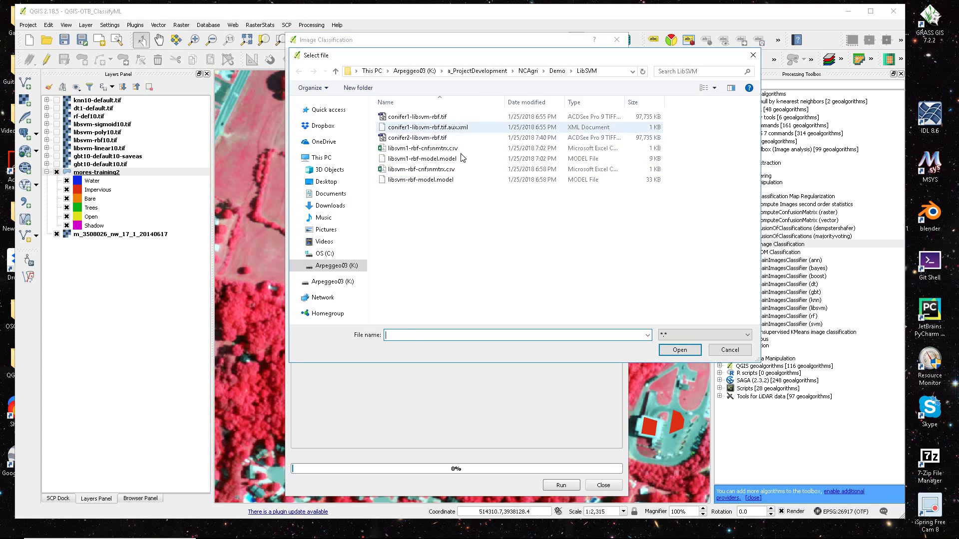
click(452, 159)
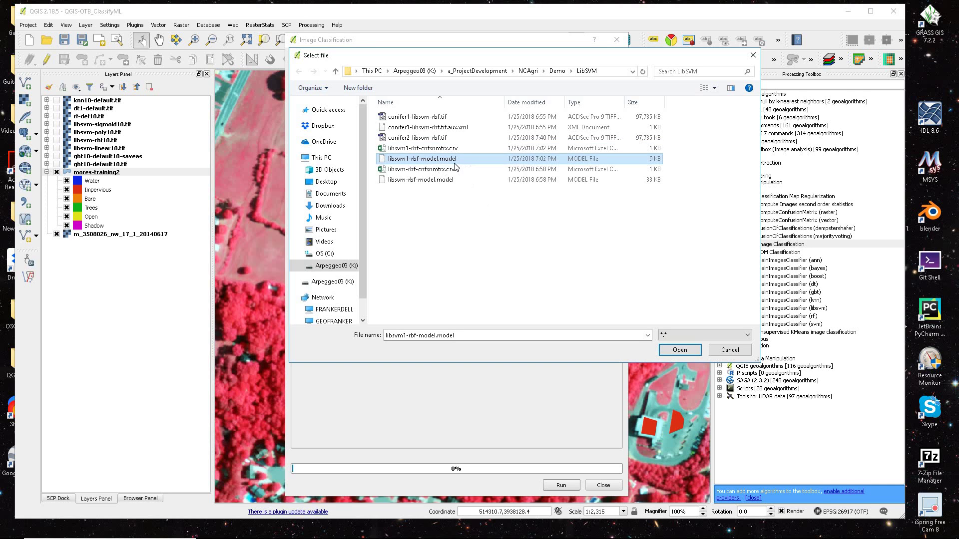
click(446, 159)
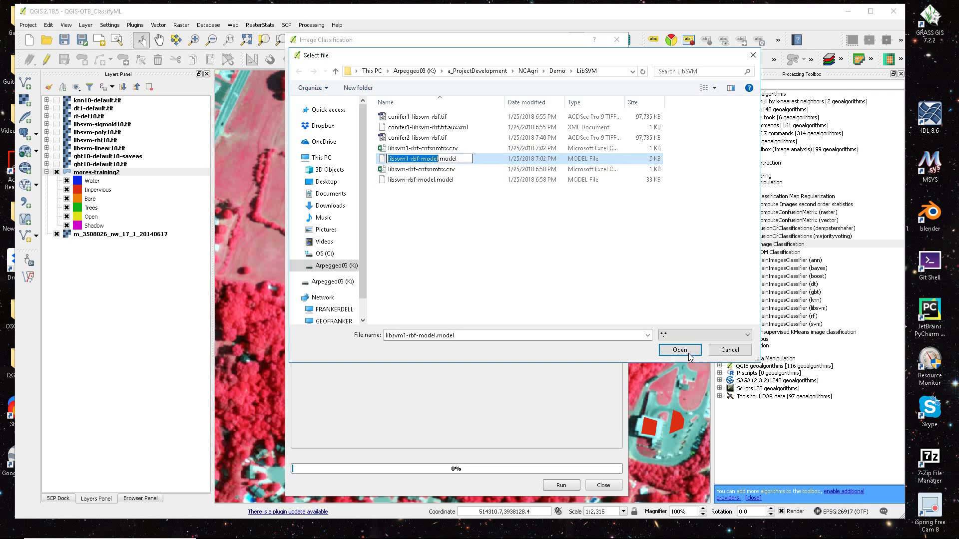
key(Return)
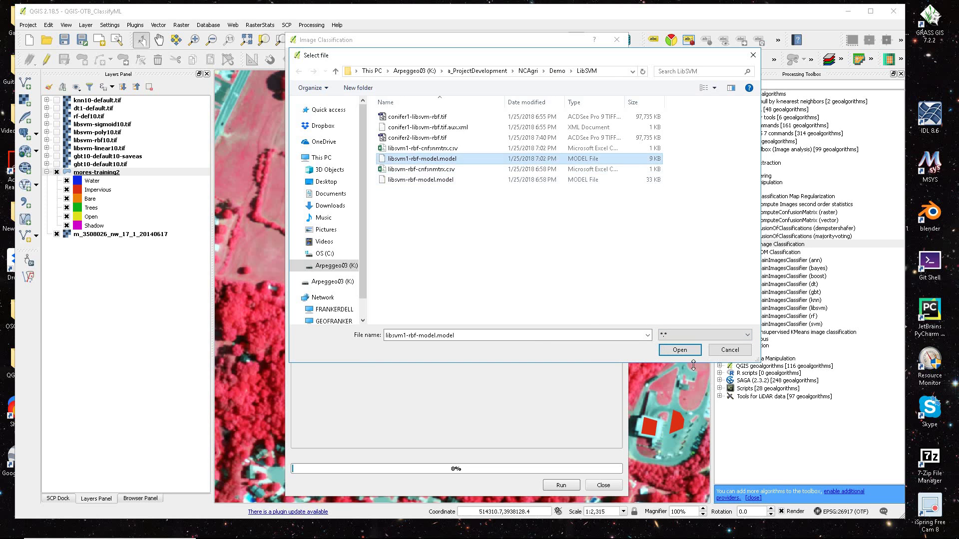
click(680, 349)
click(303, 206)
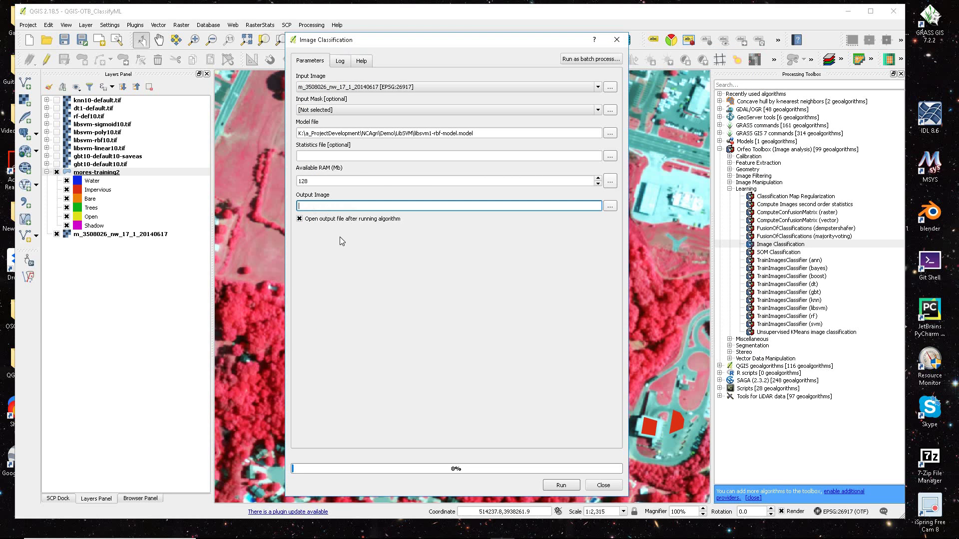
Close the classification dialog, zoom and pan to the highway interchange, and show libsvm-linear10.tif.
click(603, 486)
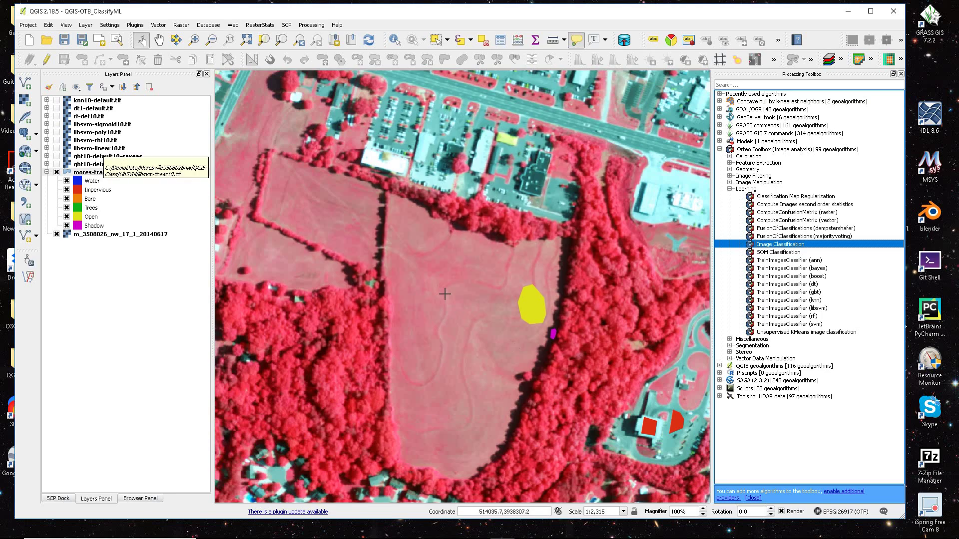
scroll(444, 294, down, 3)
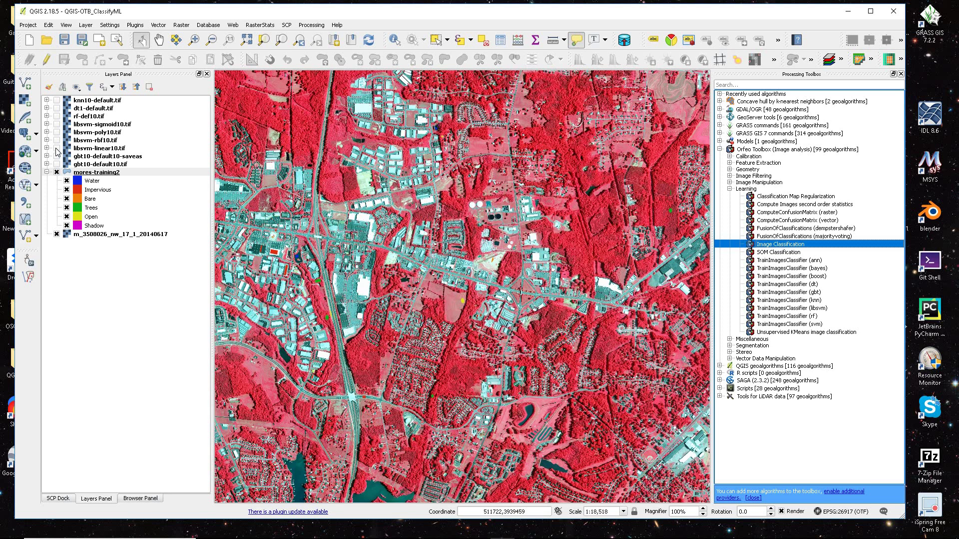
click(349, 405)
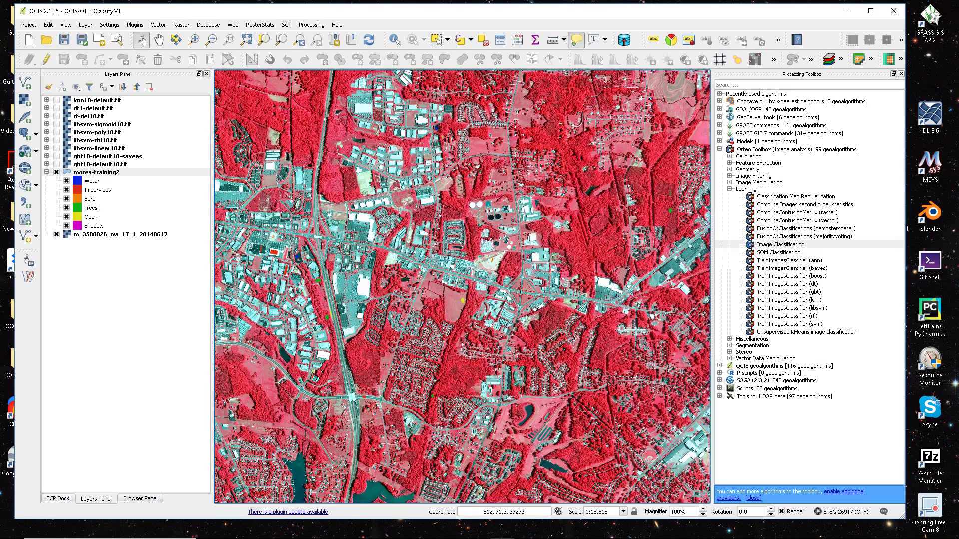
scroll(350, 402, up, 2)
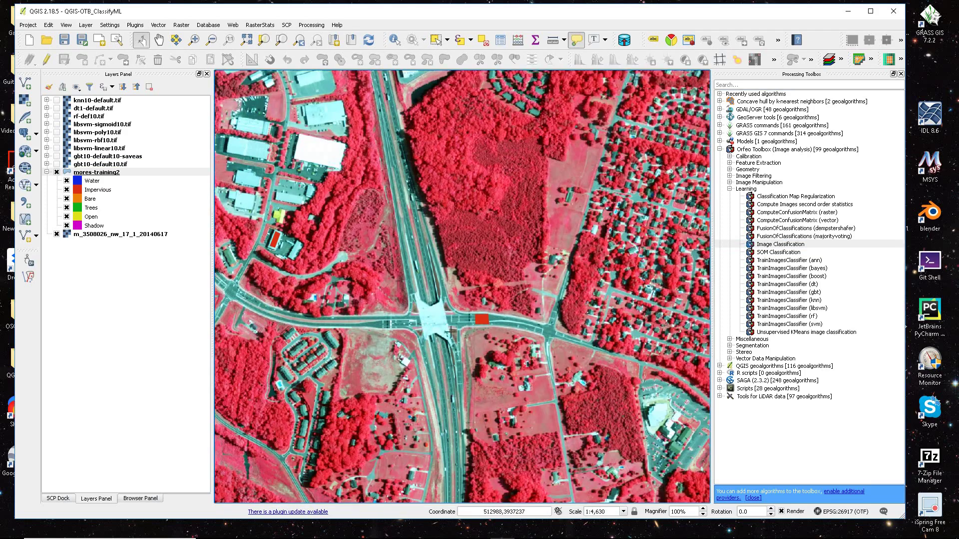
drag(451, 329, 478, 269)
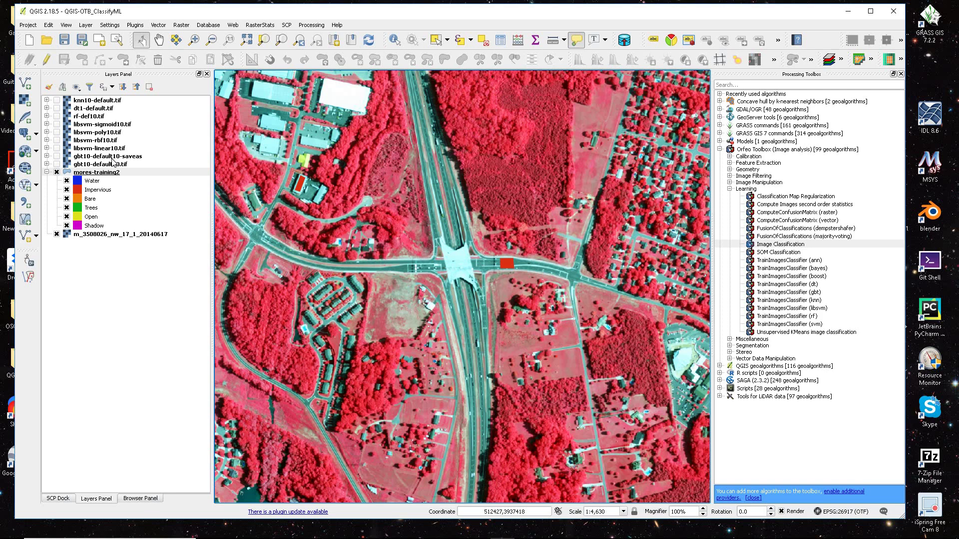
click(57, 149)
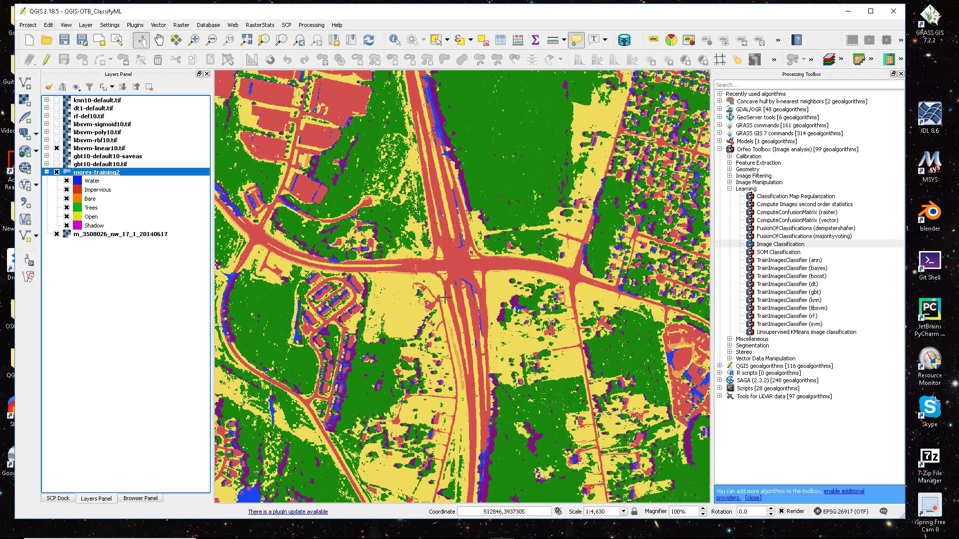
Zoom to the libsvm-linear10 layer extent, then zoom and pan into the highway intersection.
scroll(445, 297, down, 1)
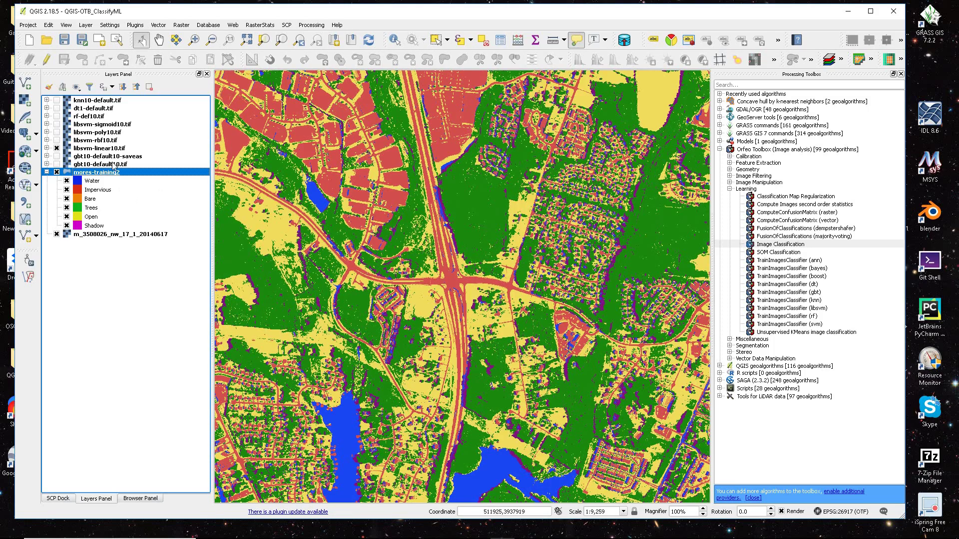
right_click(111, 150)
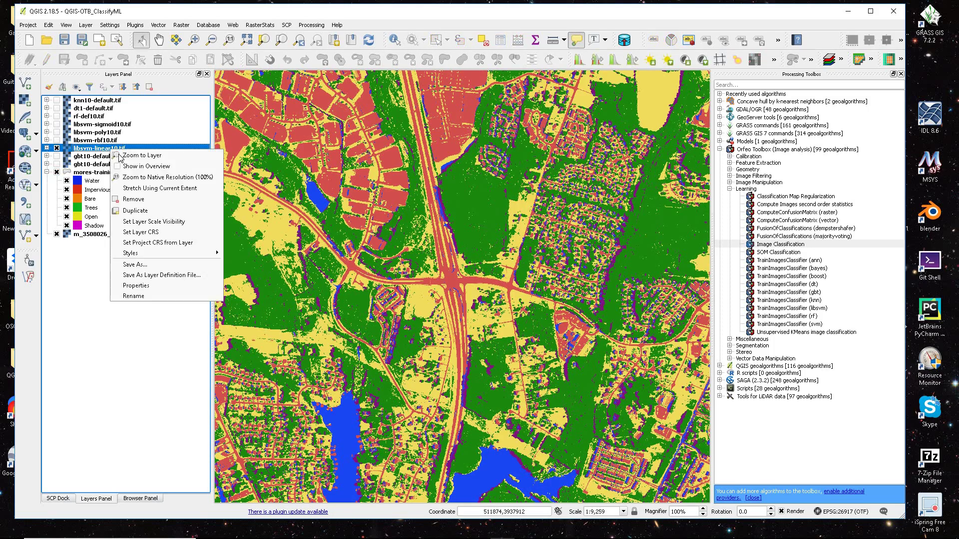
click(126, 156)
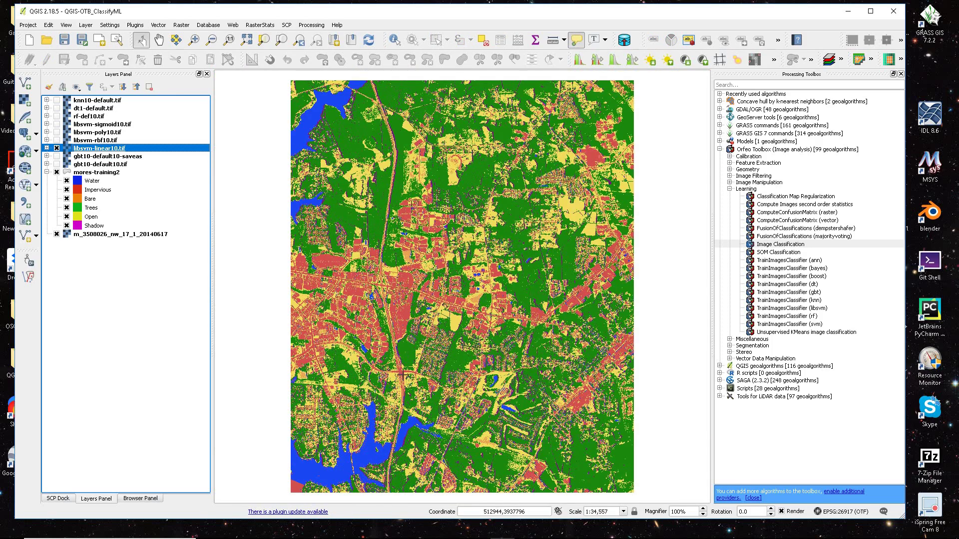
scroll(400, 375, up, 3)
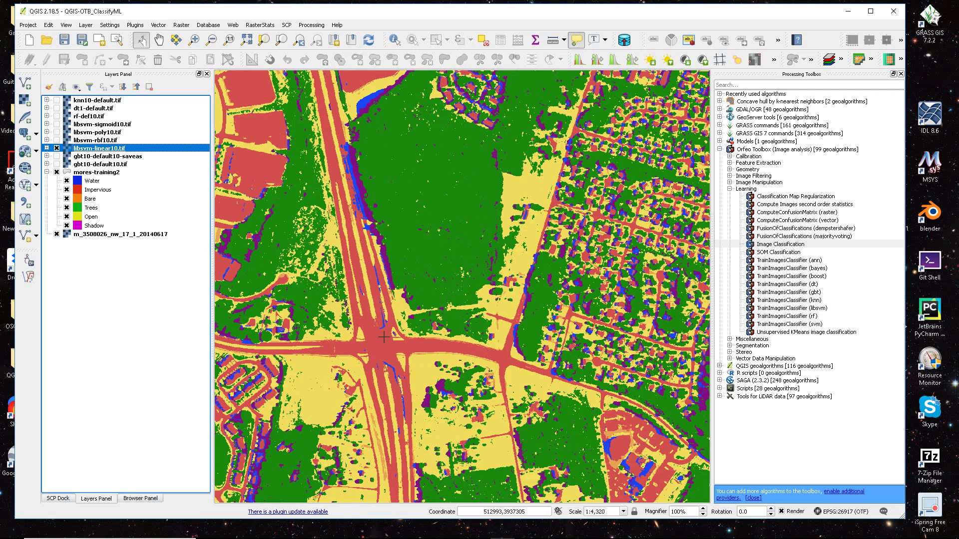
drag(367, 314, 420, 314)
scroll(419, 314, up, 1)
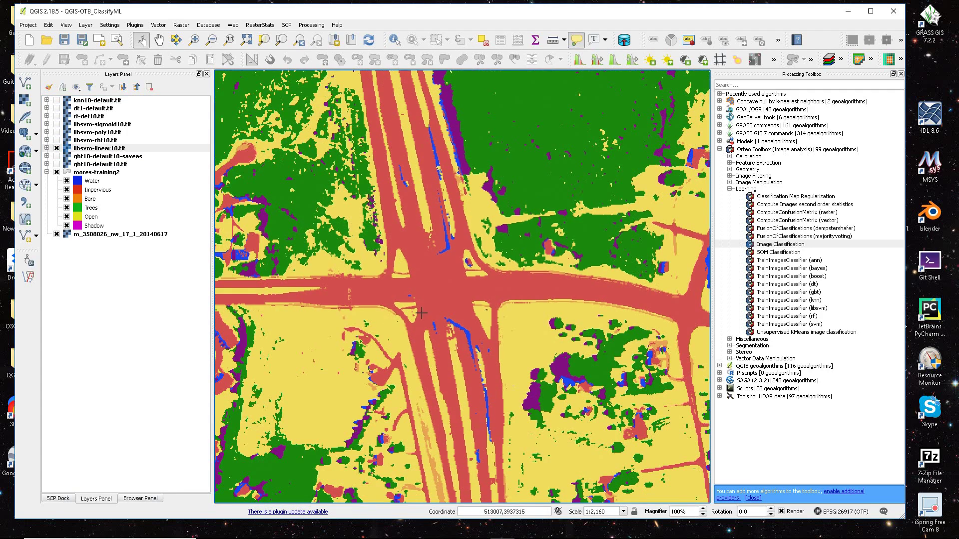
Toggle libsvm-rbf10 on and off to compare, then show libsvm-poly10 and libsvm-sigmoid10.
click(57, 146)
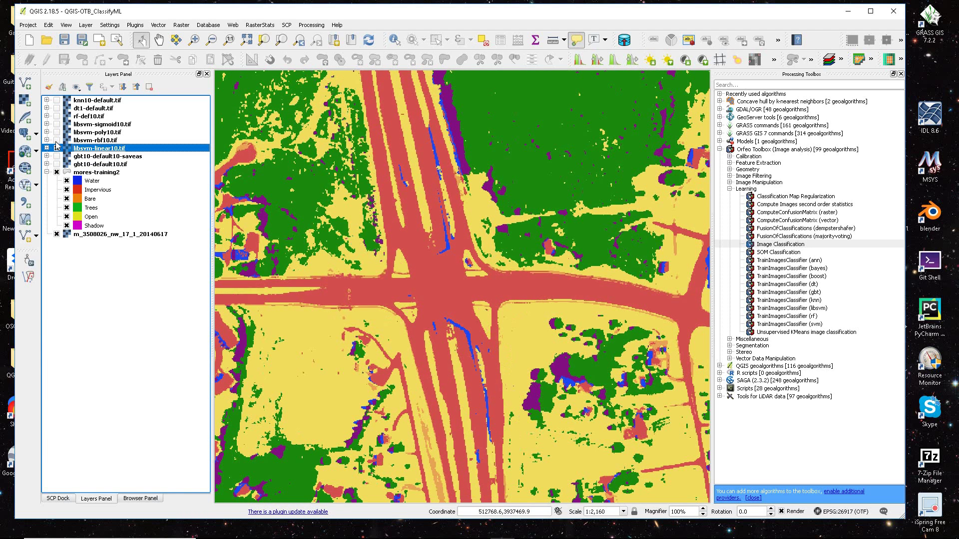
click(57, 141)
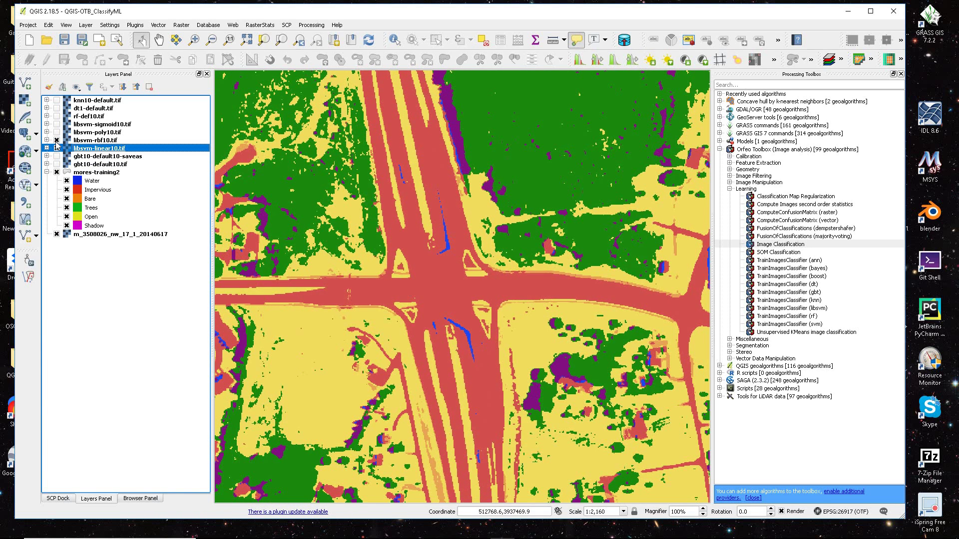
click(56, 141)
click(57, 141)
click(56, 141)
click(57, 132)
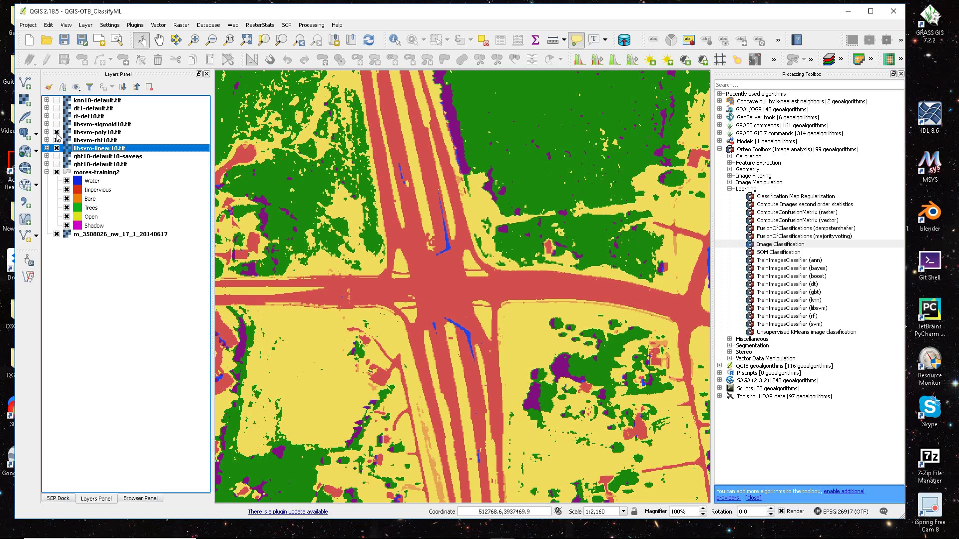
click(57, 124)
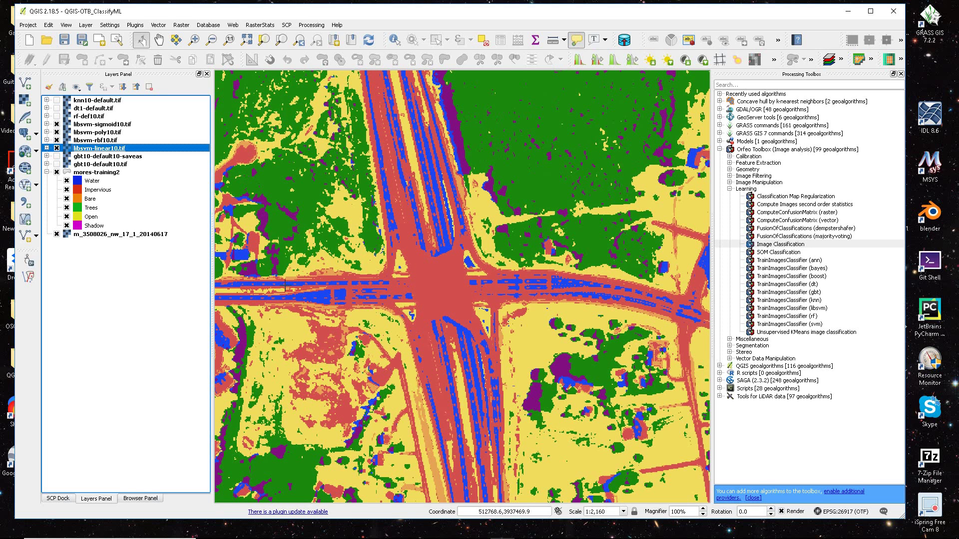
click(91, 126)
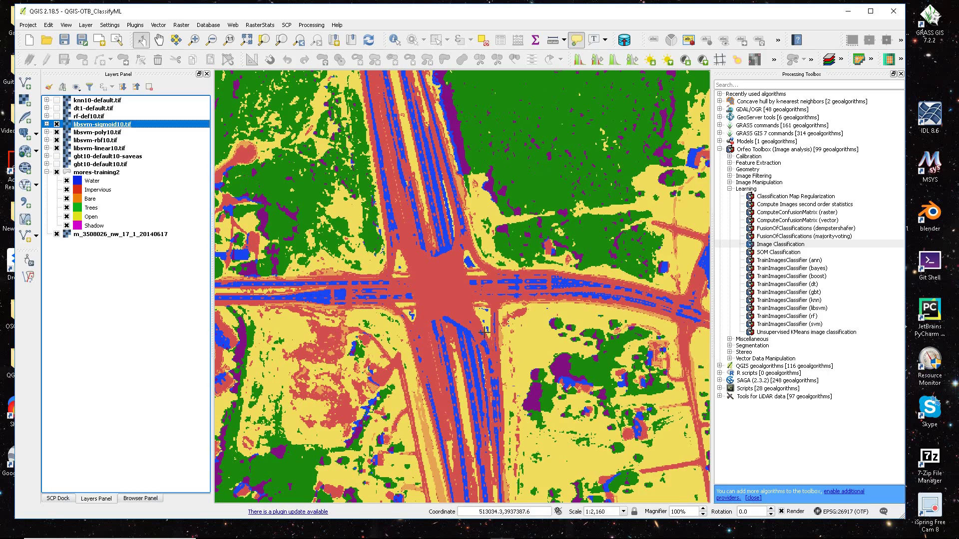
scroll(500, 315, down, 1)
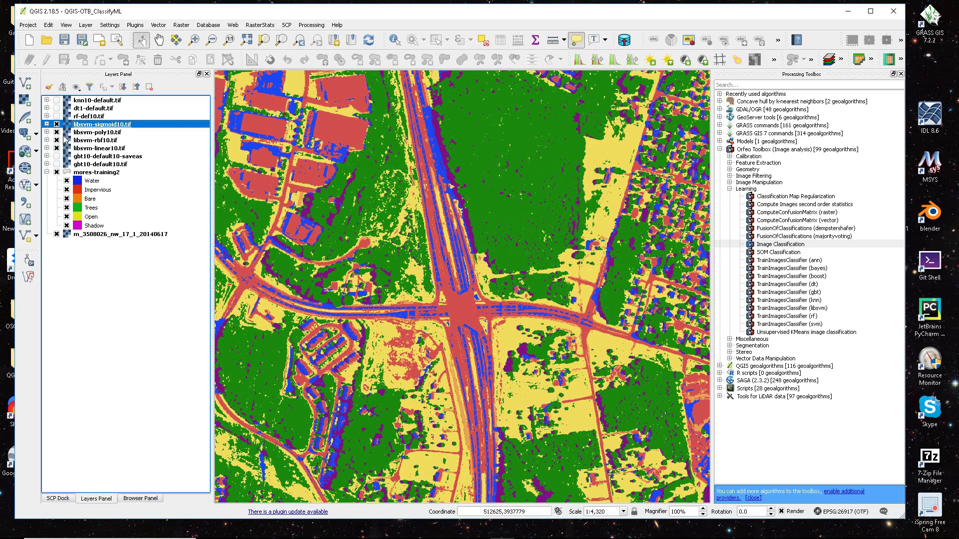
Hide the four libsvm classifications and show the rf-def10 random forest map.
click(56, 124)
click(56, 132)
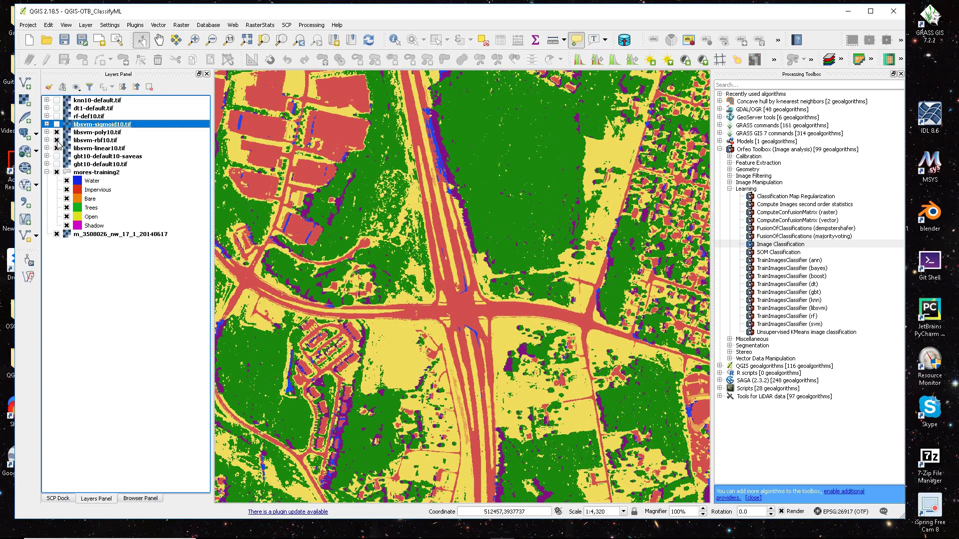
click(56, 140)
click(57, 147)
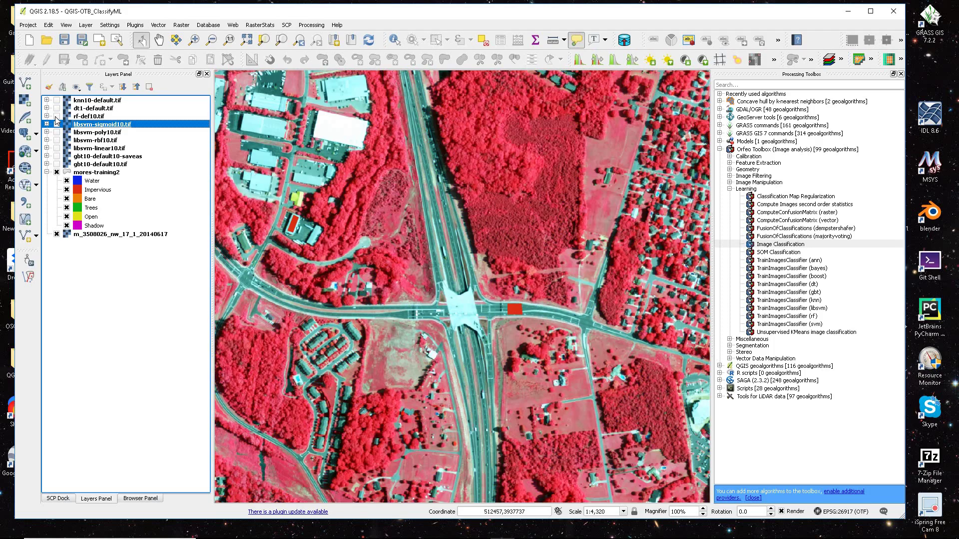
click(56, 116)
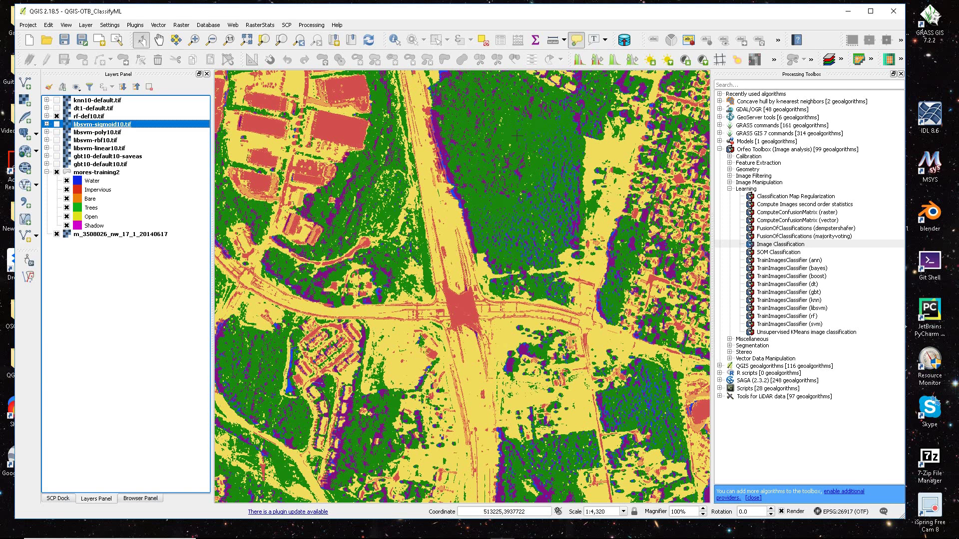
Compare rf-def10 against dt1-default, ending with rf-def10 shown and zoomed in.
click(56, 116)
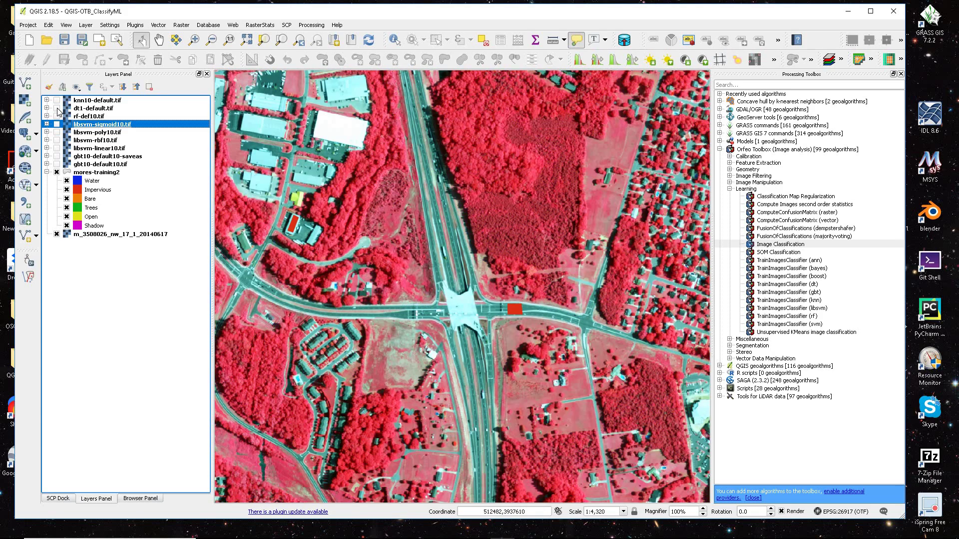
click(56, 108)
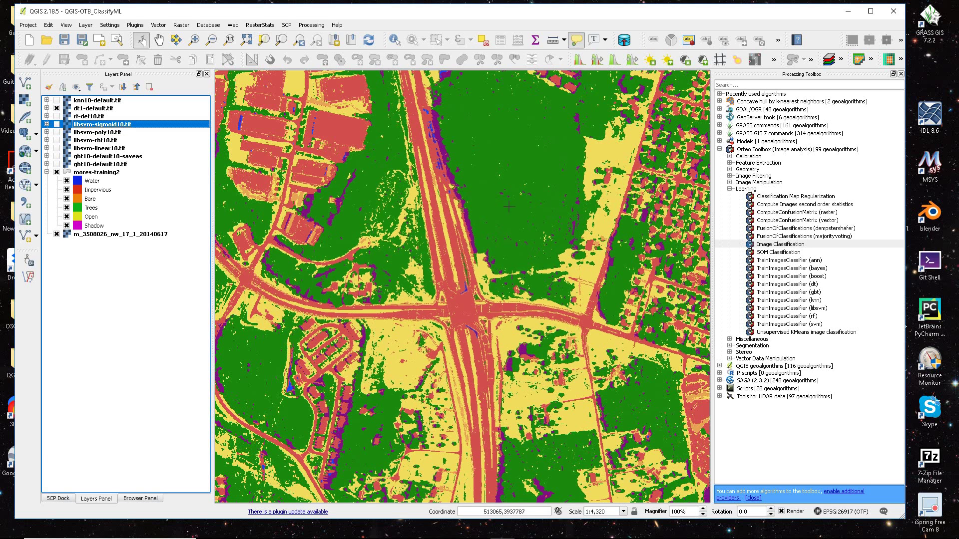
click(57, 108)
click(57, 116)
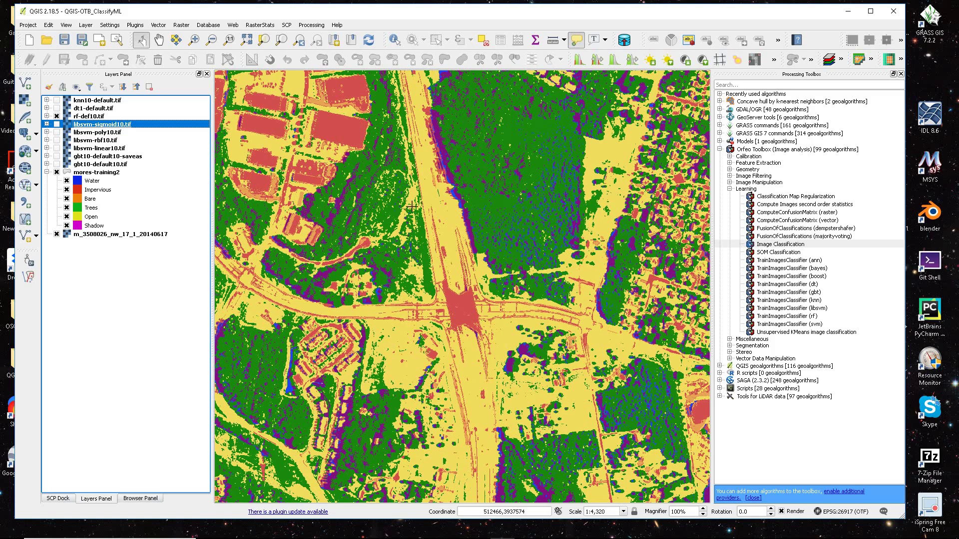
scroll(452, 314, up, 1)
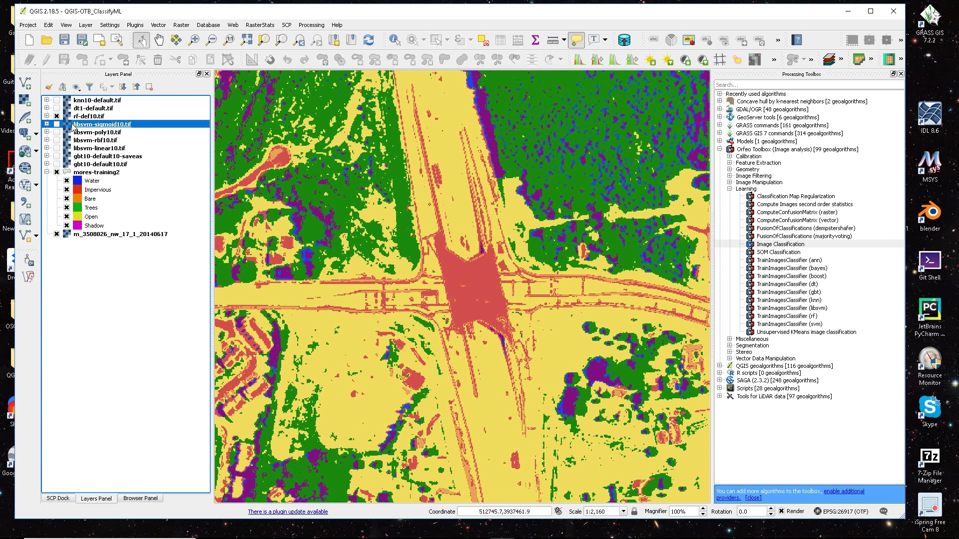
key(Up)
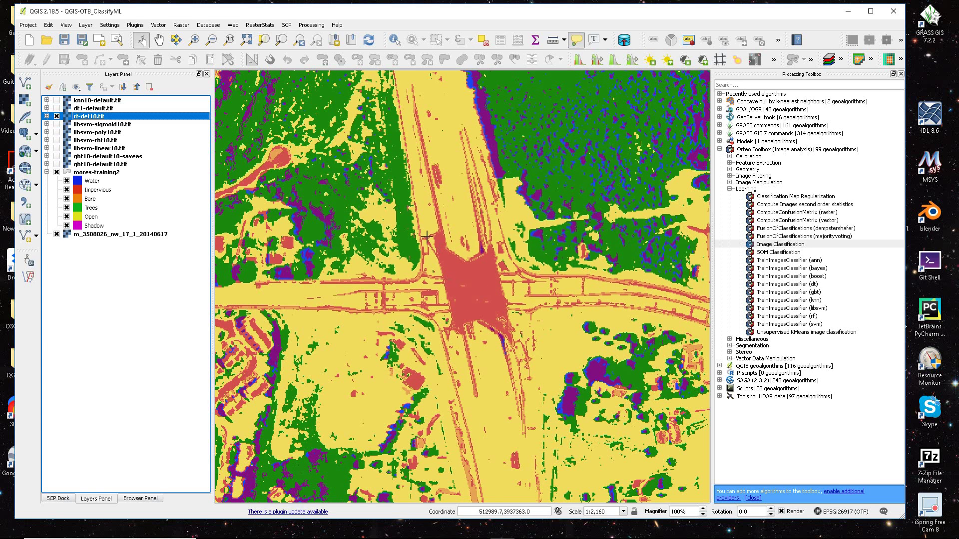
Swap rf-def10 for knn10-default, zoom in and out, then show gbt10-default10 instead.
scroll(463, 280, down, 1)
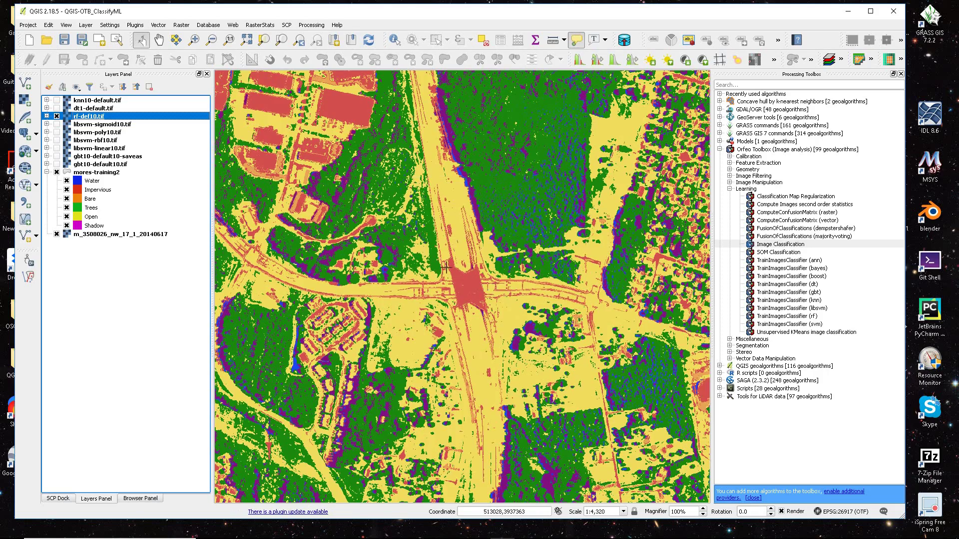
click(57, 116)
click(57, 100)
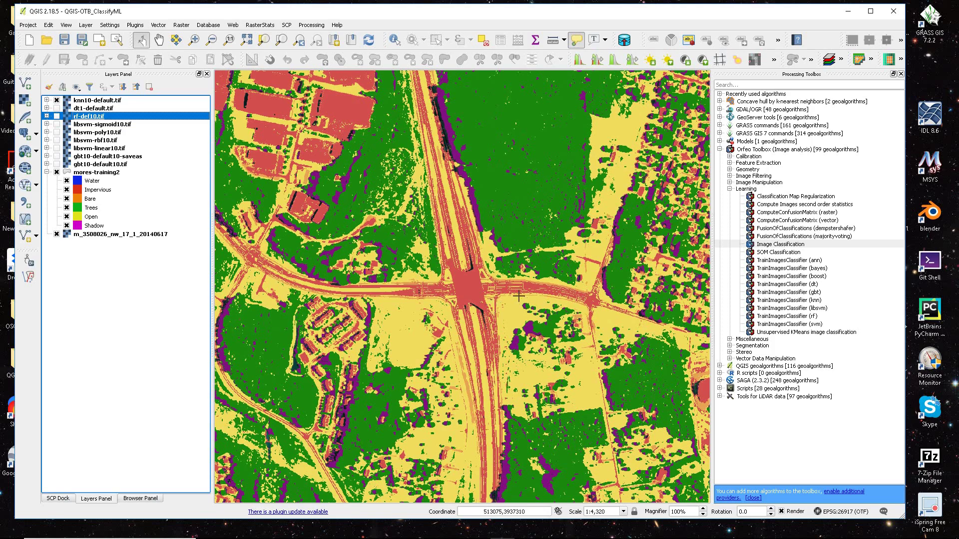
scroll(495, 299, up, 1)
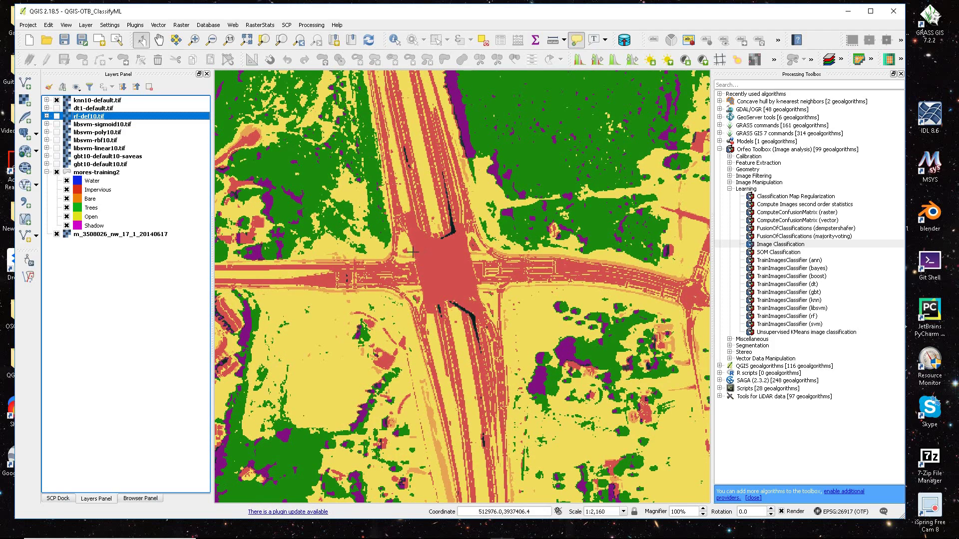
scroll(450, 299, down, 3)
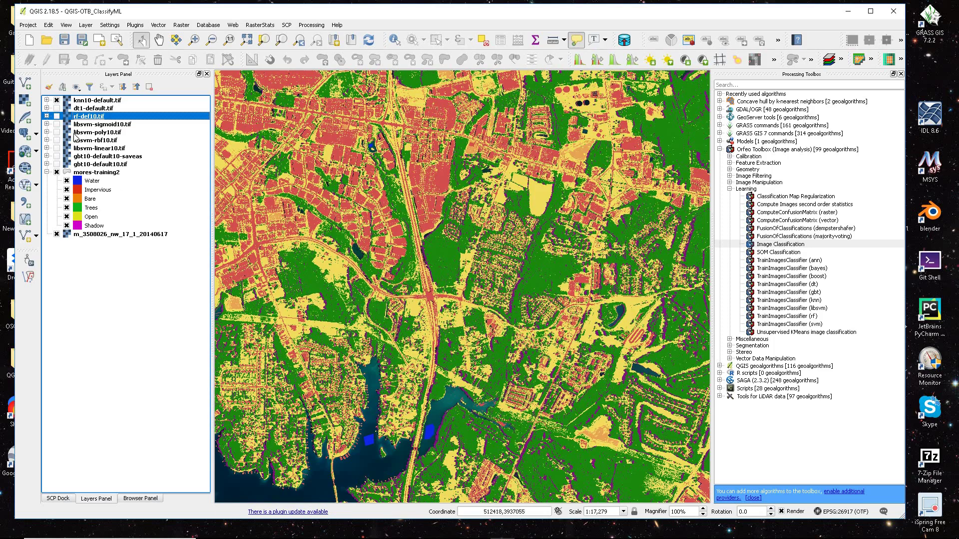
click(56, 100)
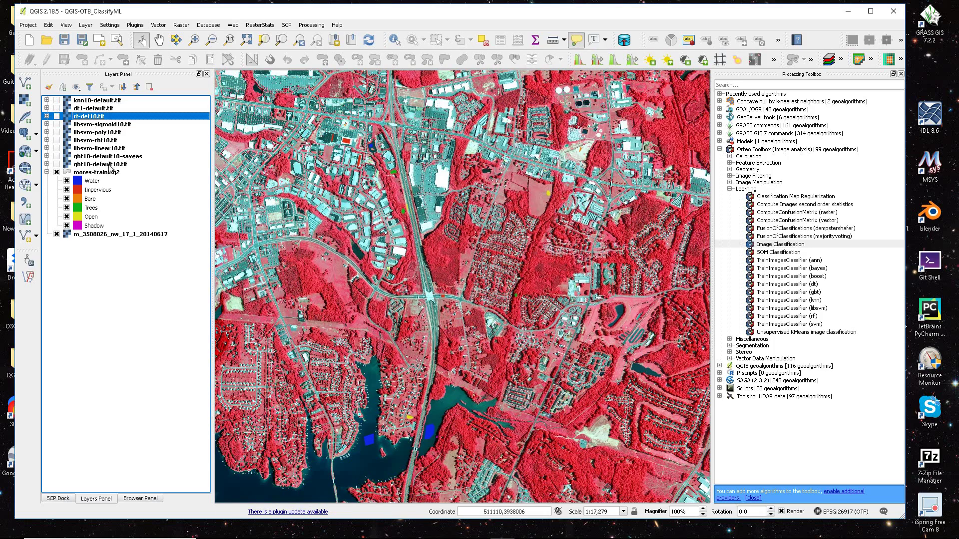
click(56, 165)
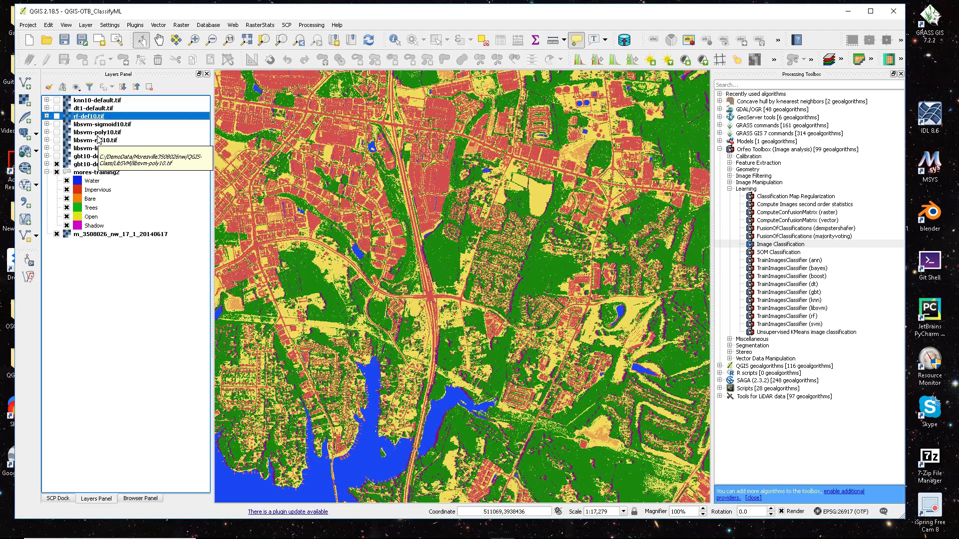
scroll(414, 332, down, 1)
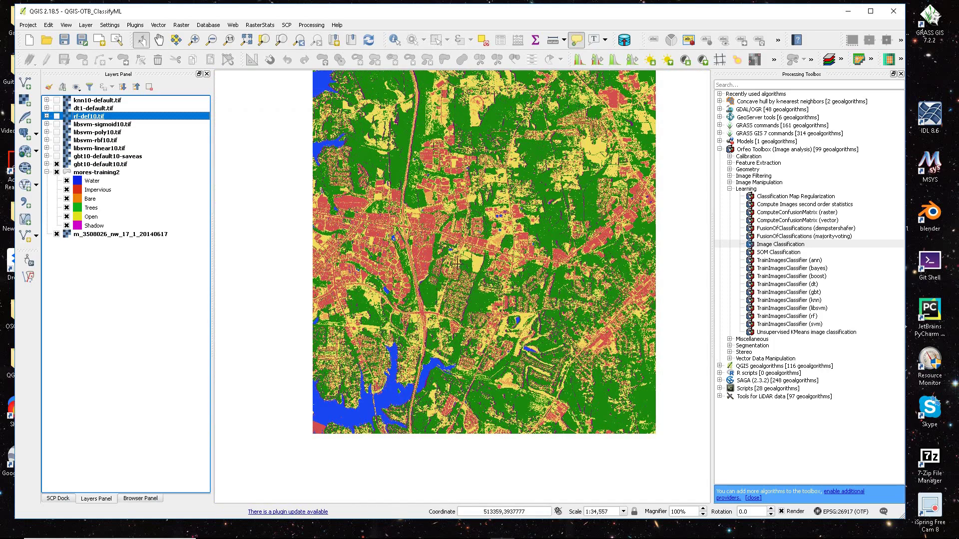
drag(461, 225, 448, 270)
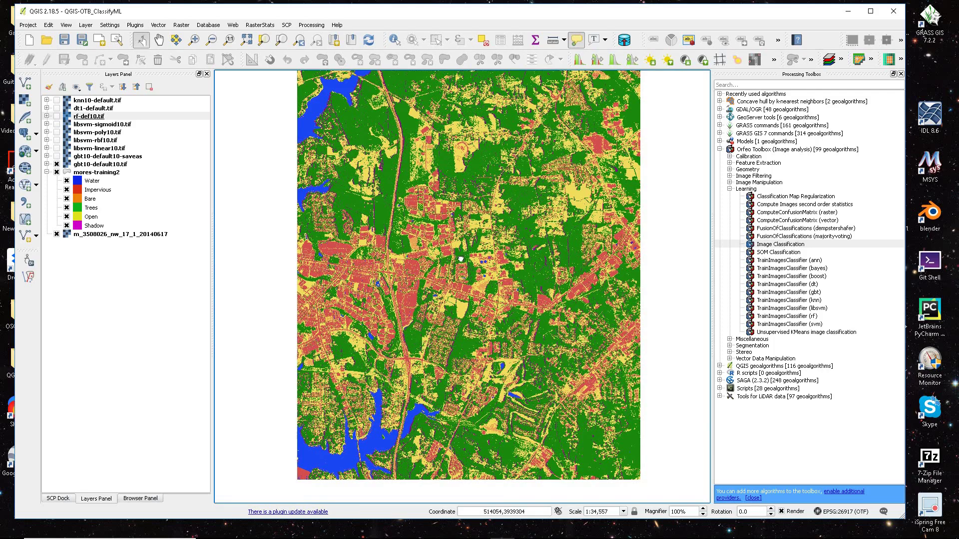
drag(460, 259, 457, 268)
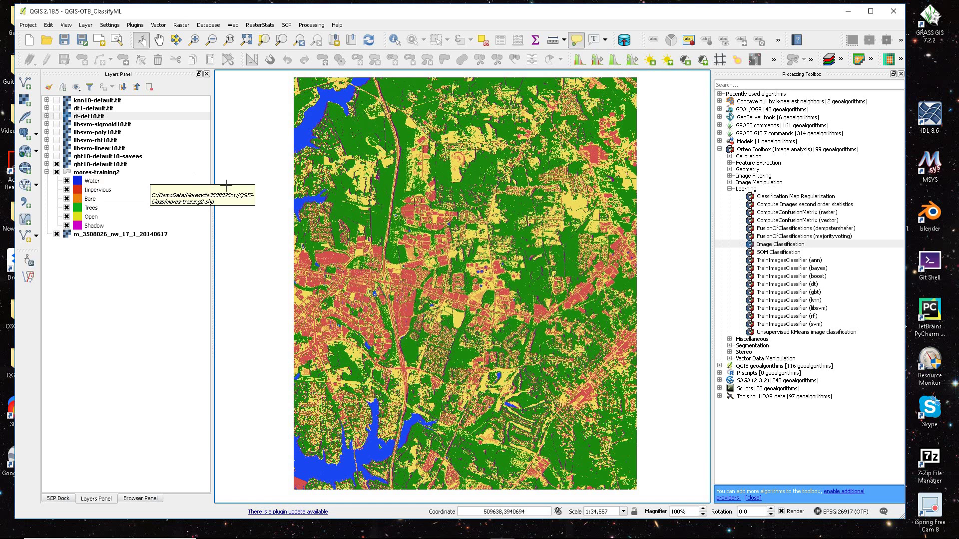
Switch to MachineLearningPrimer.docx, scroll down to Gradient Boosting, then drag back to the top.
key(alt+Tab)
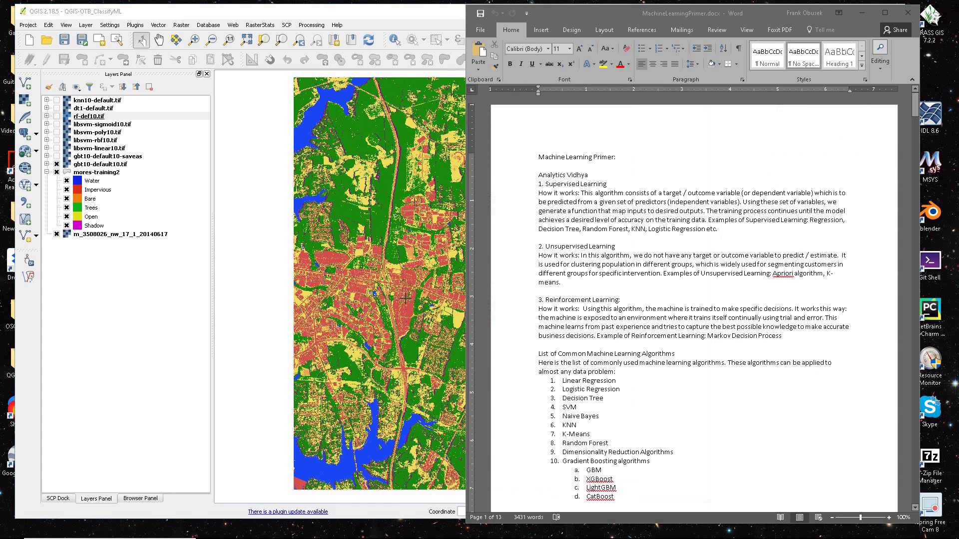
scroll(602, 345, down, 2)
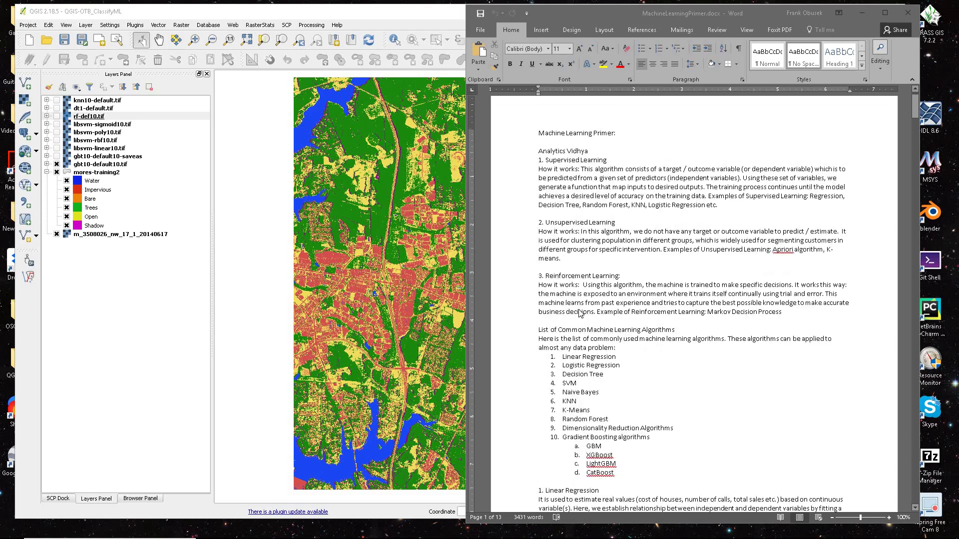
scroll(581, 310, down, 20)
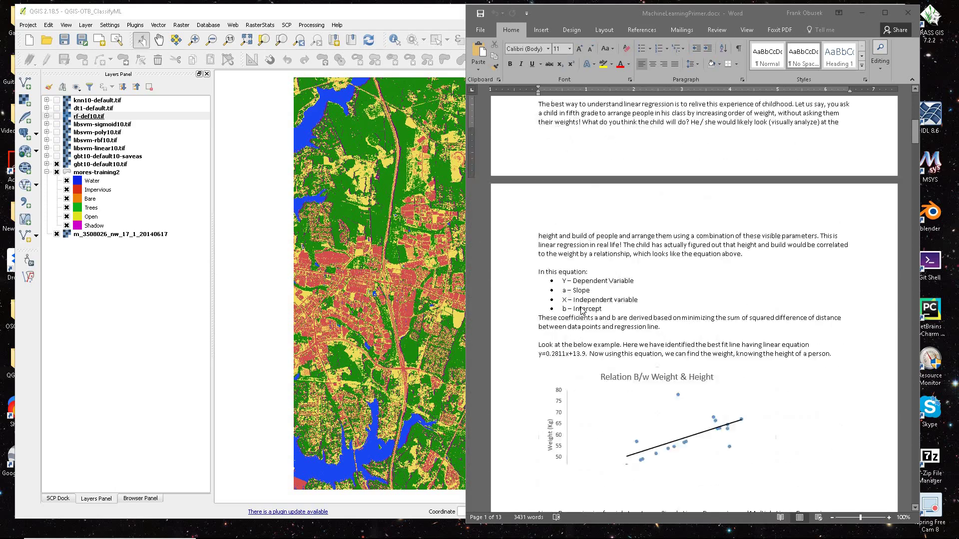
scroll(581, 310, down, 20)
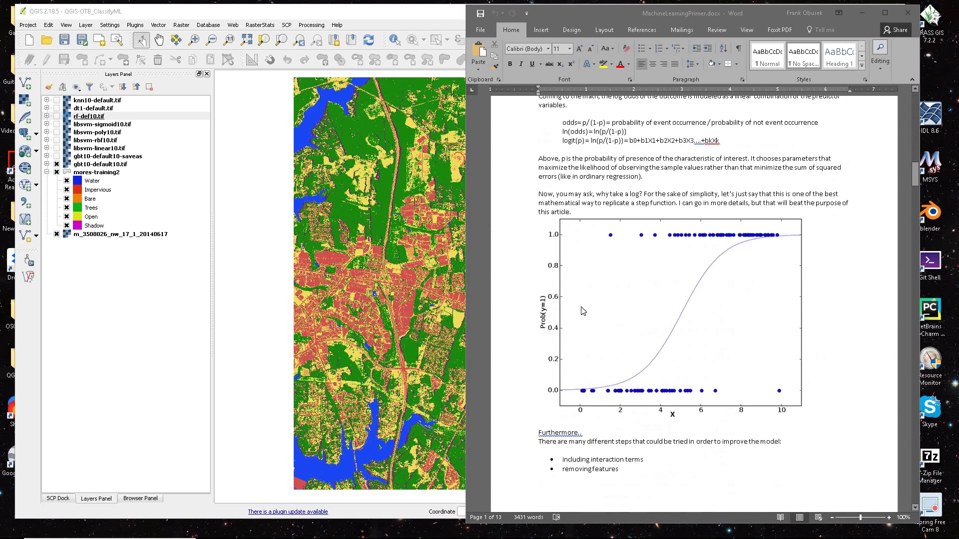
scroll(584, 312, down, 20)
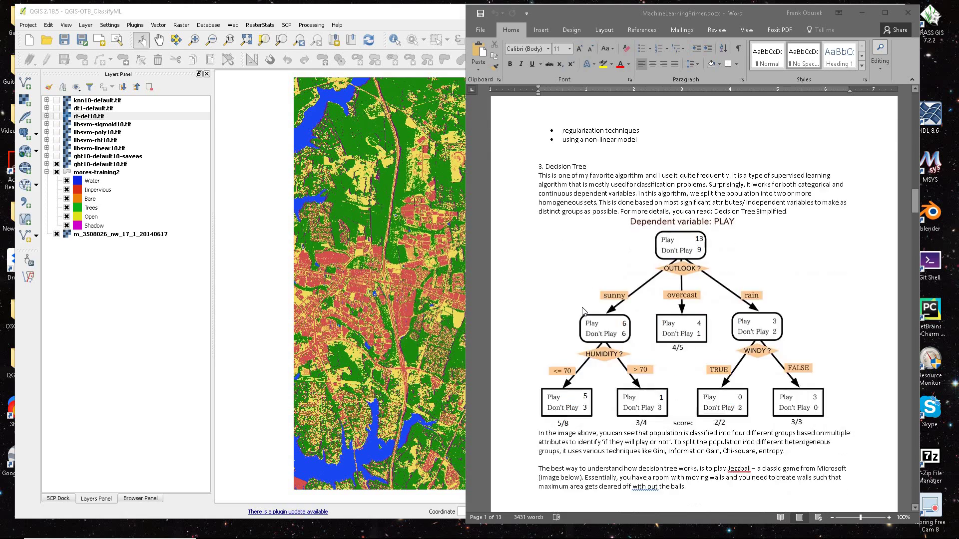
scroll(584, 311, down, 20)
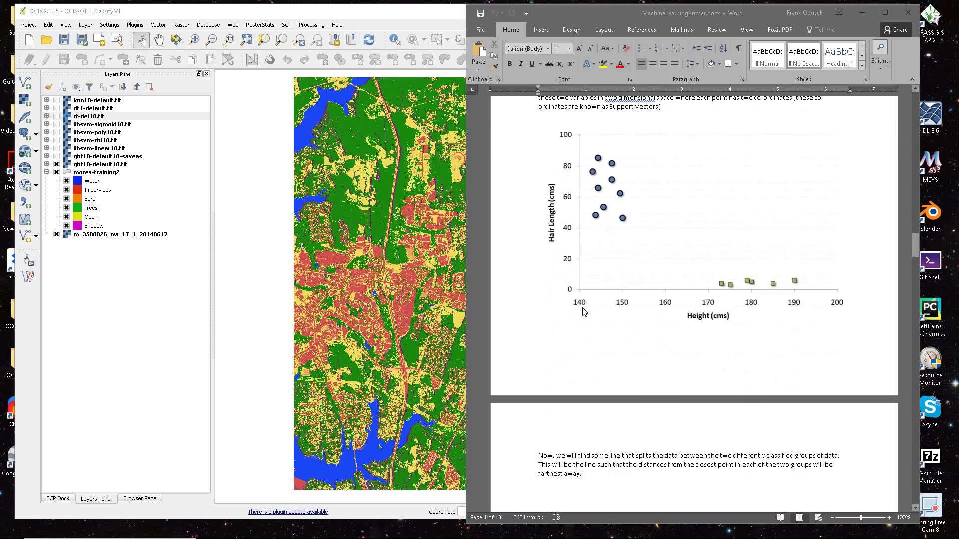
scroll(584, 312, down, 20)
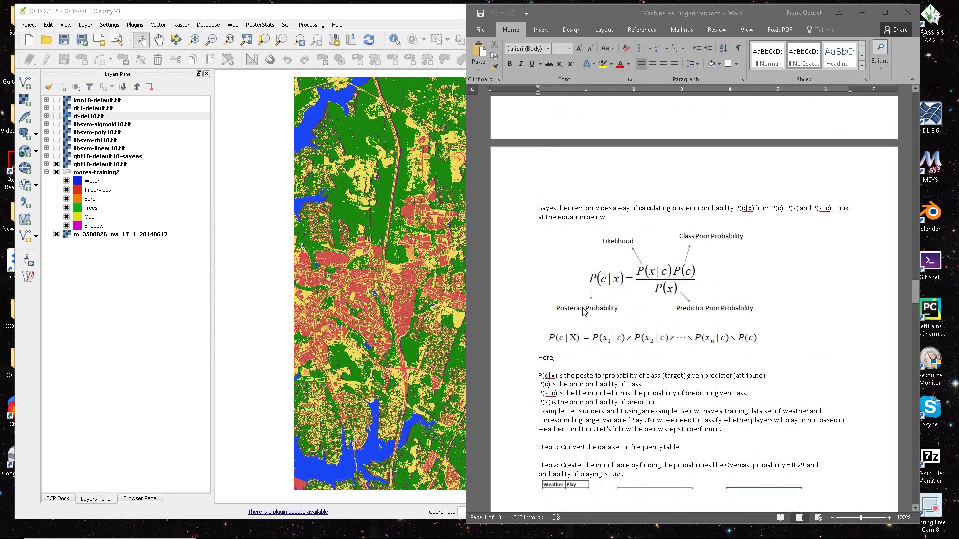
scroll(585, 312, down, 20)
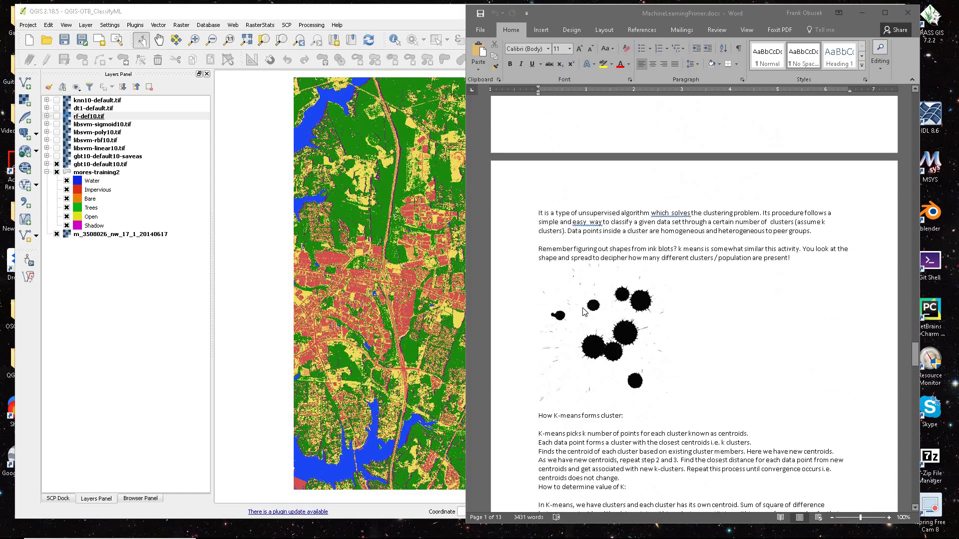
scroll(584, 312, down, 20)
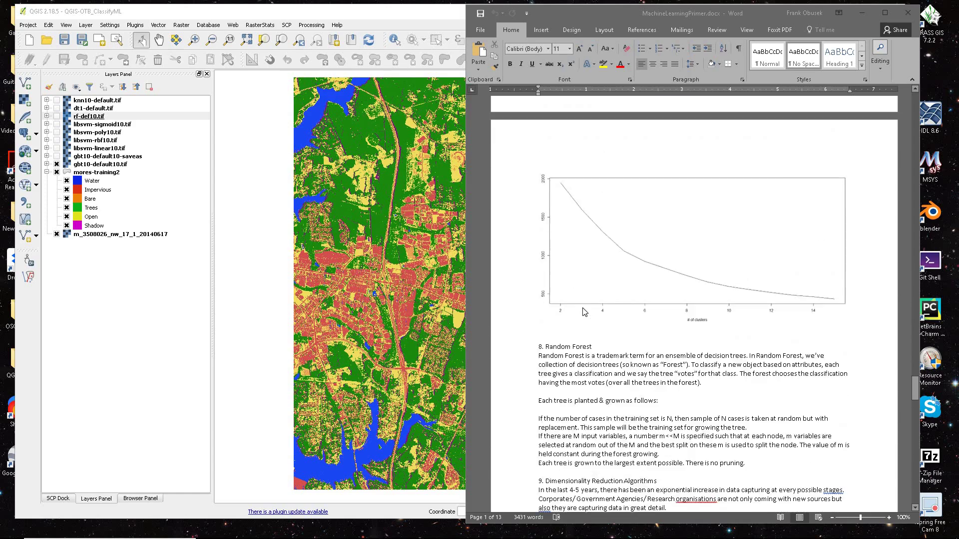
scroll(584, 312, down, 20)
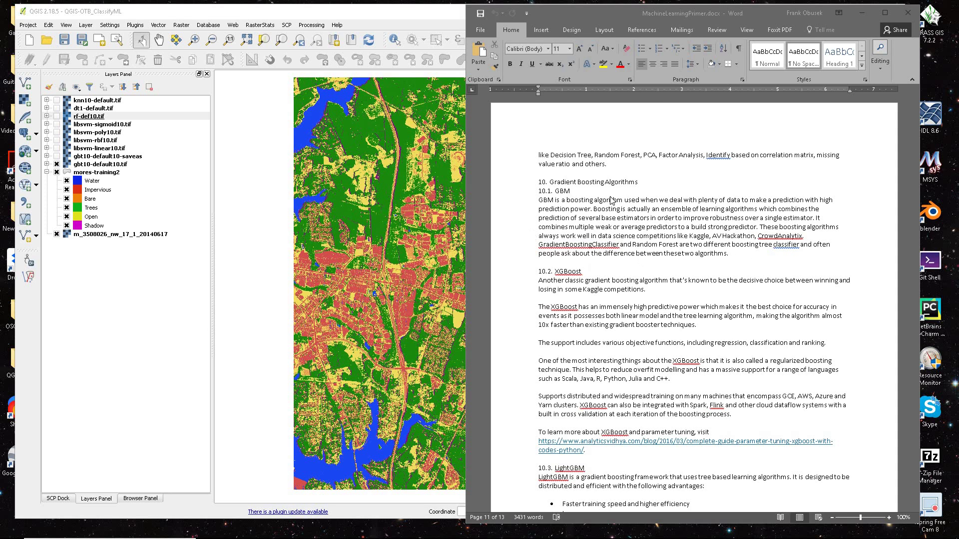
scroll(638, 345, up, 15)
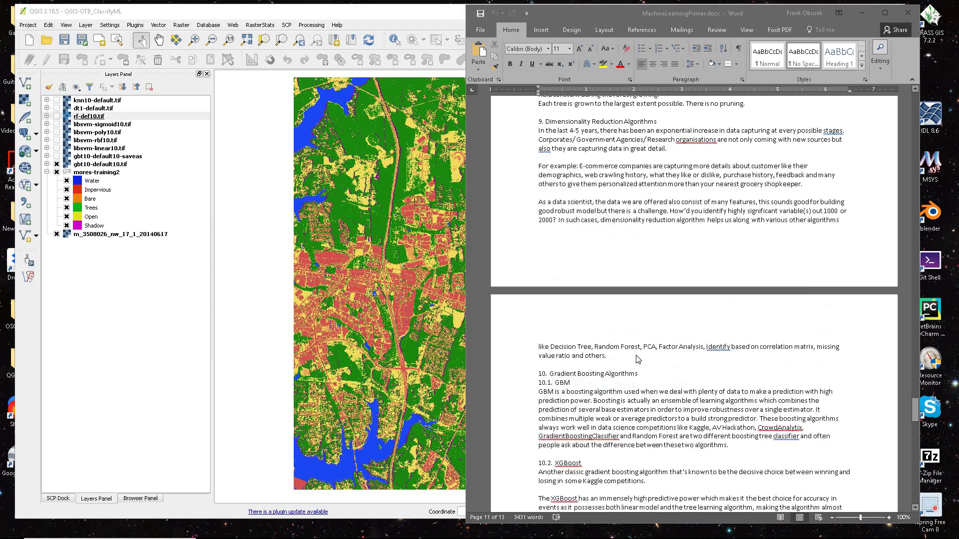
drag(917, 378, 907, 105)
Select the 'Analytics Vidhya' line on page 1, then scroll to the page 7 Naive Bayes section.
click(590, 175)
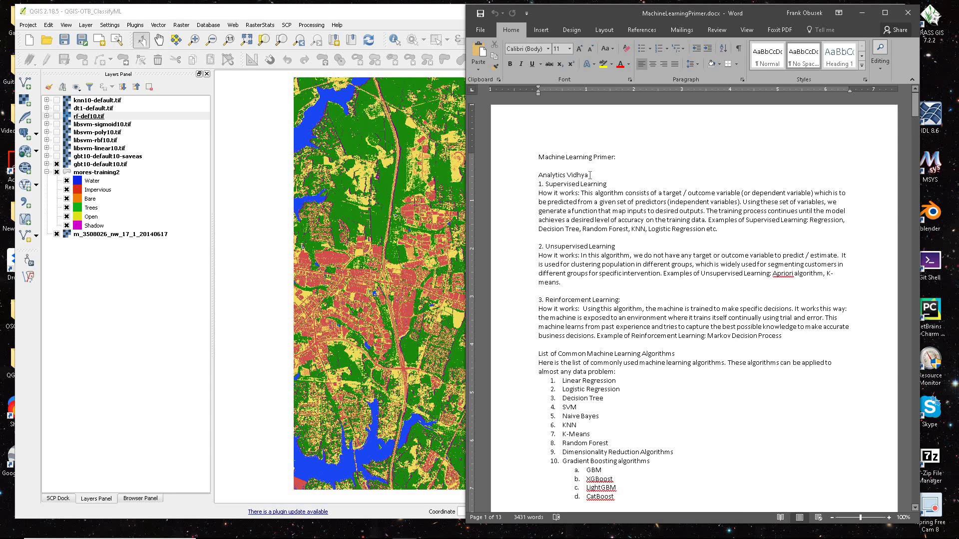
shift+click(536, 175)
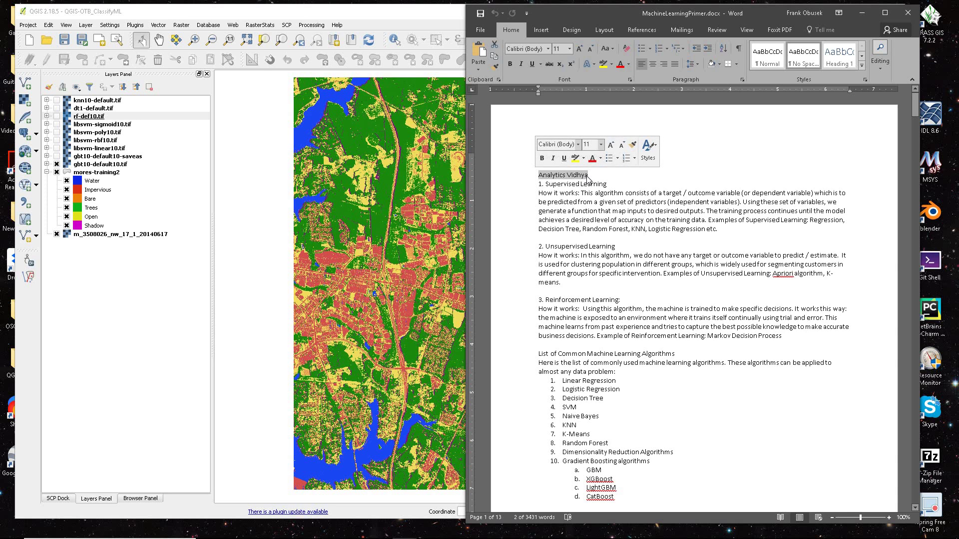
scroll(638, 329, down, 5)
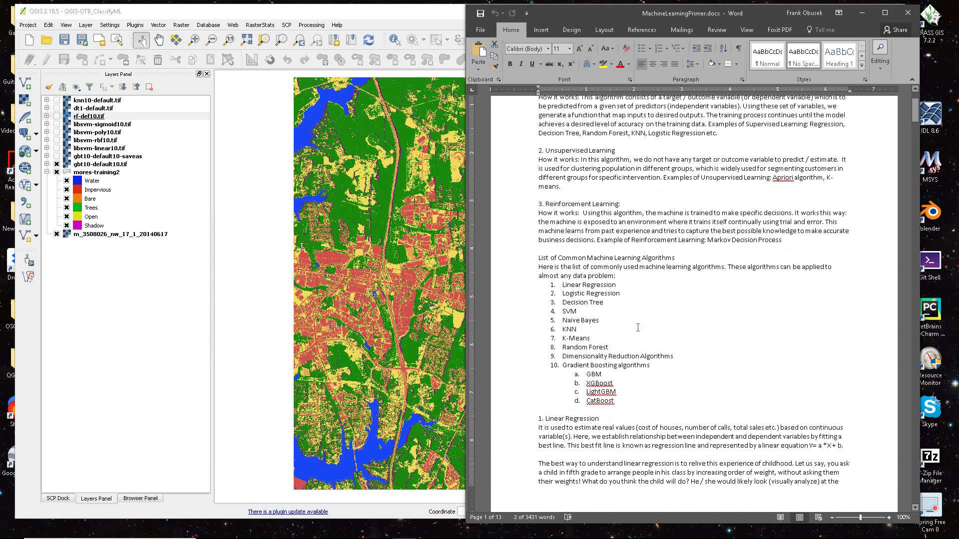
scroll(638, 330, down, 17)
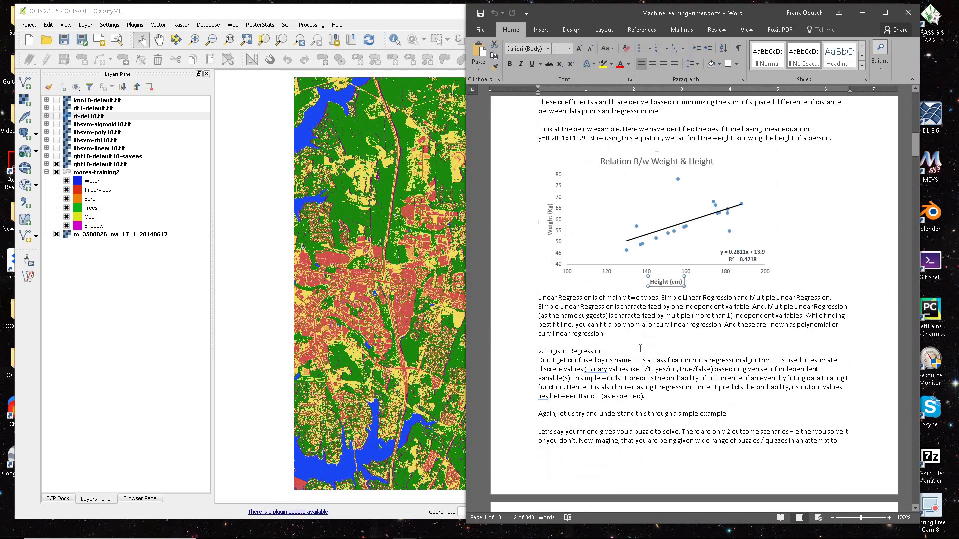
scroll(639, 348, down, 20)
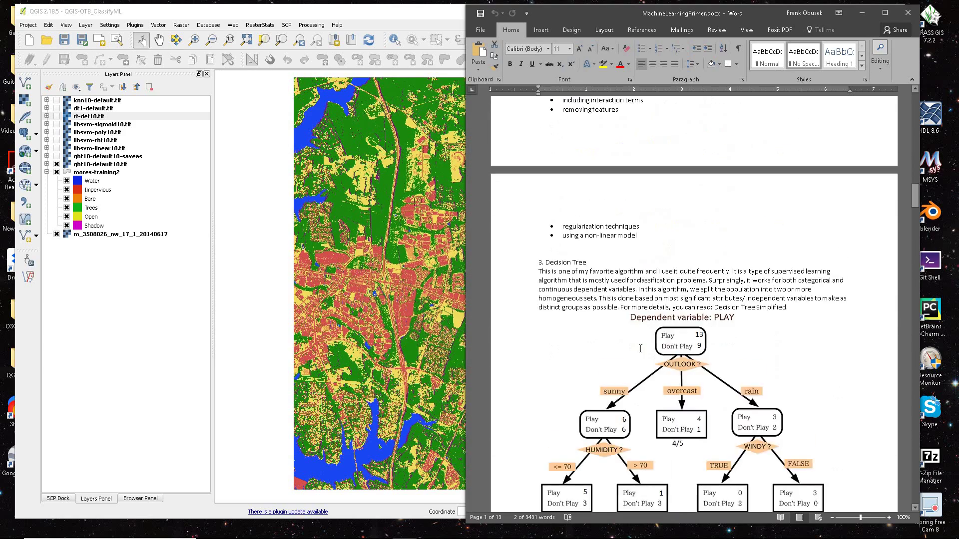
scroll(639, 351, up, 4)
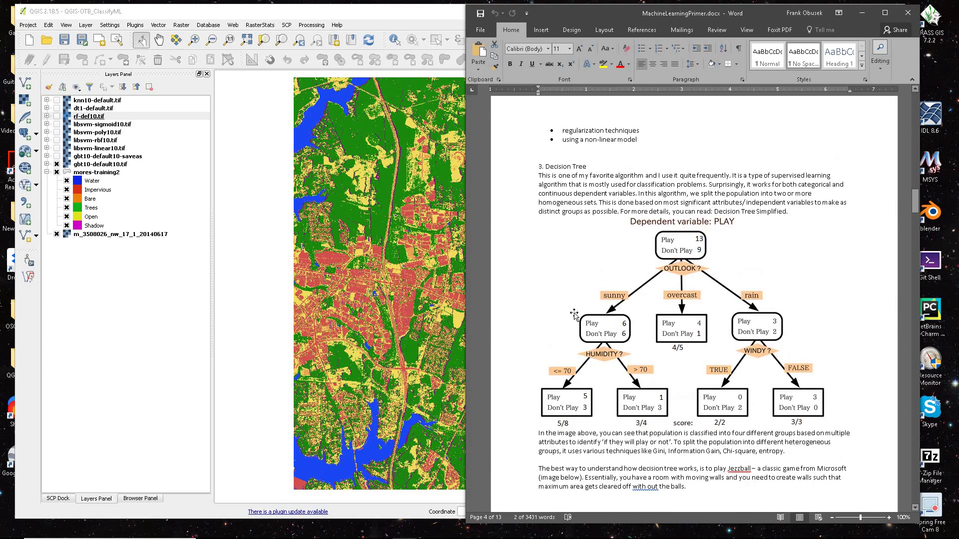
scroll(588, 342, down, 10)
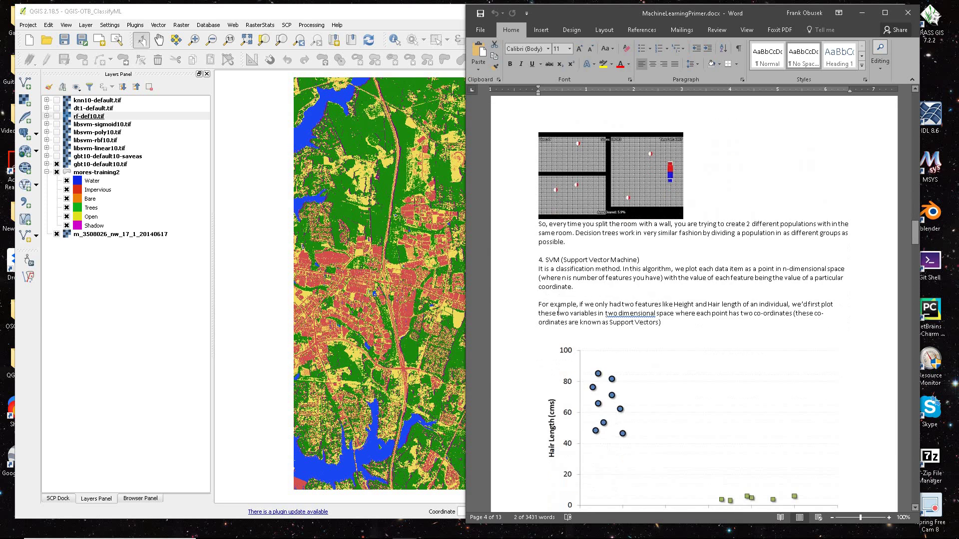
scroll(553, 230, down, 2)
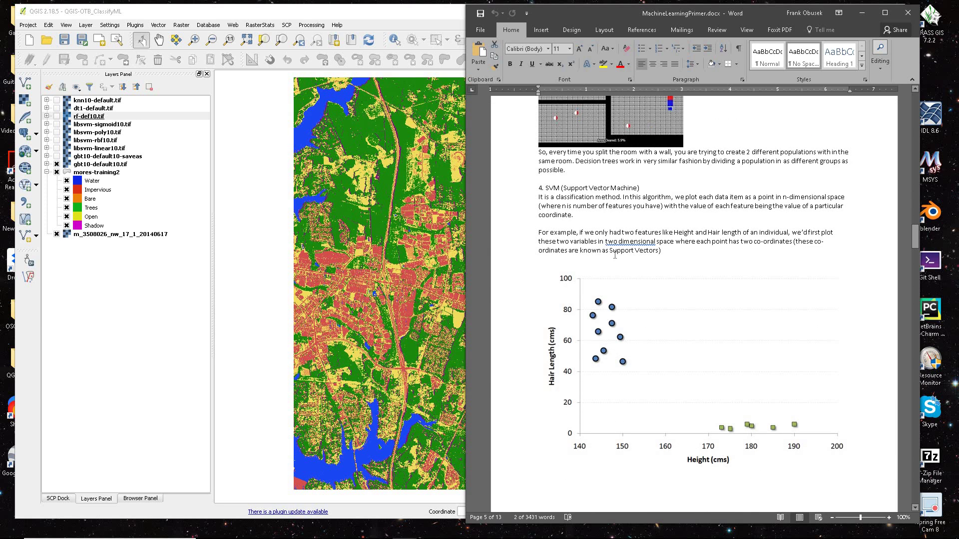
scroll(616, 389, down, 20)
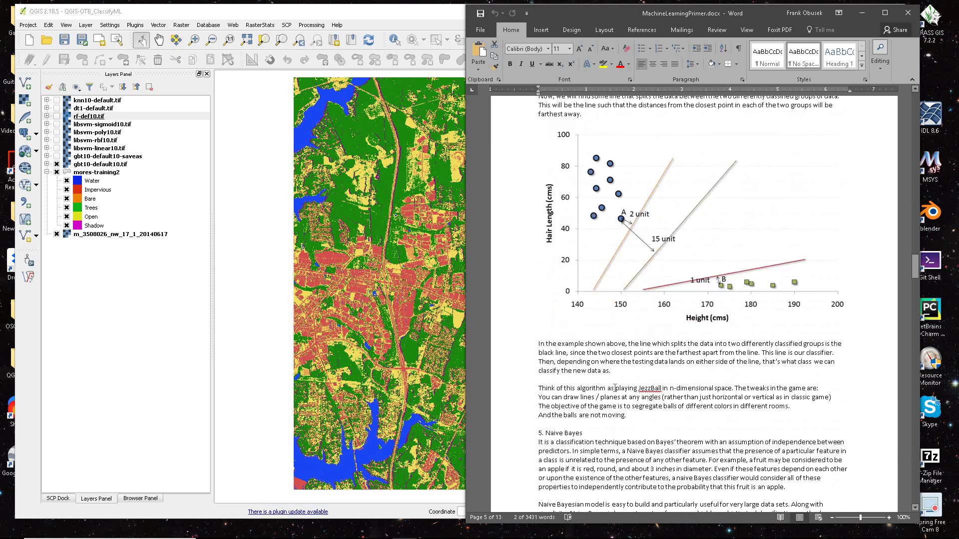
scroll(615, 390, down, 7)
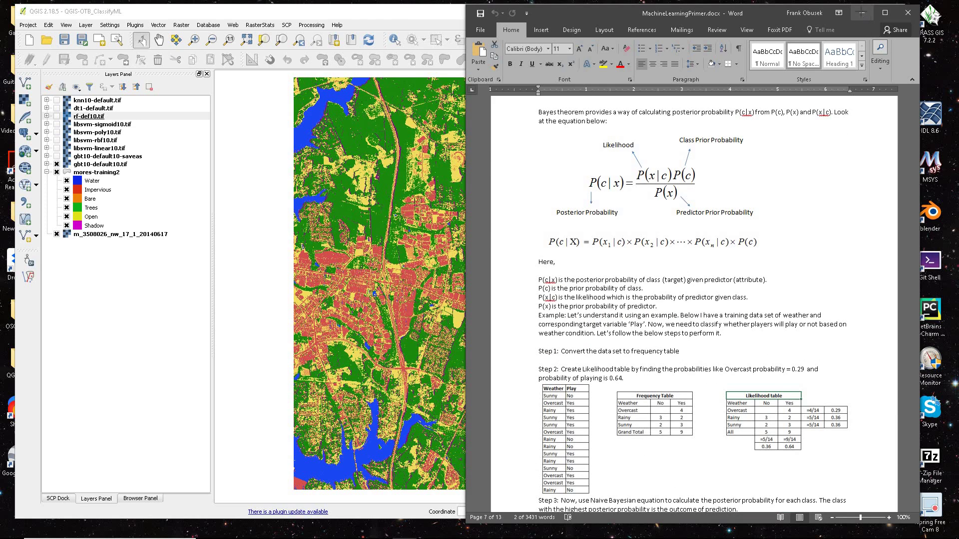
Minimize Word, inspect the highway area, then display the libsvm-rbf10.tif classification at full extent.
click(861, 13)
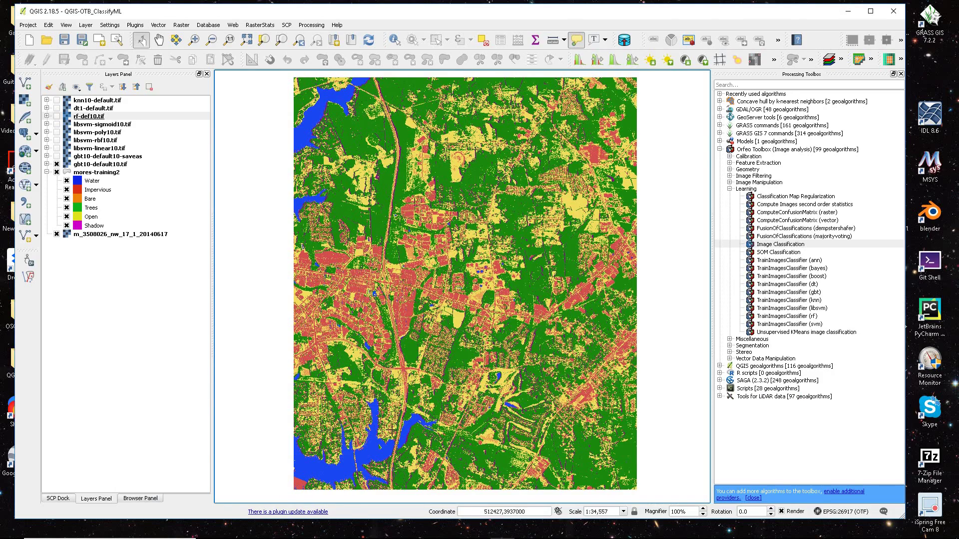
scroll(396, 422, up, 3)
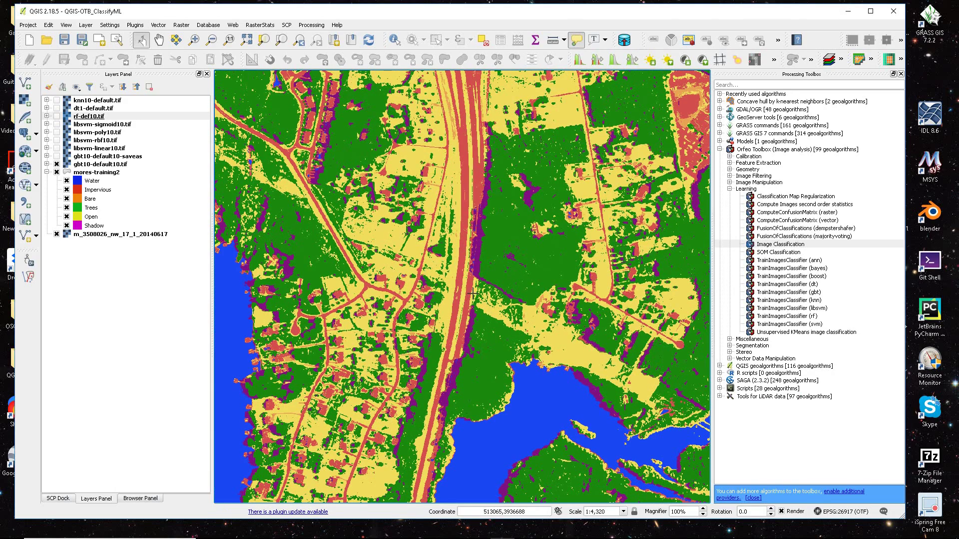
scroll(463, 305, down, 1)
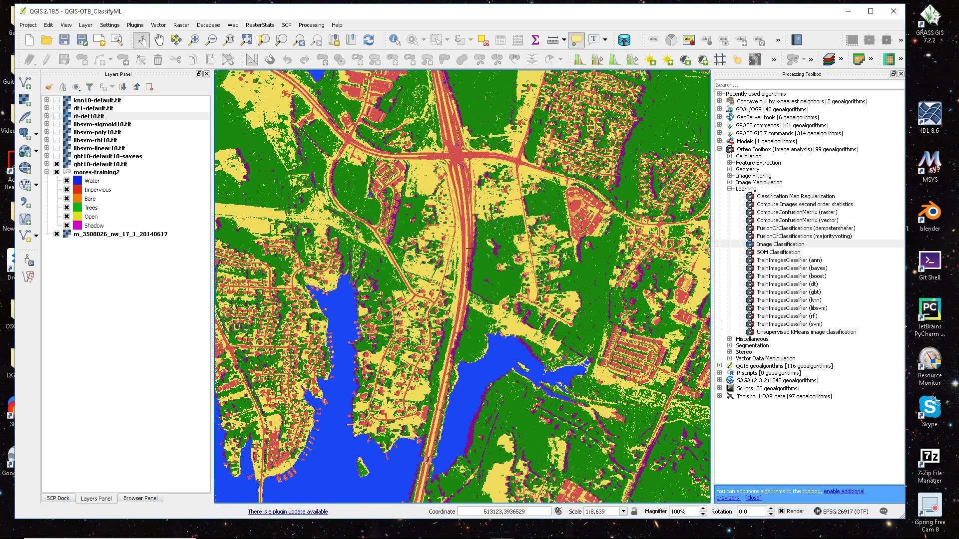
scroll(464, 288, down, 1)
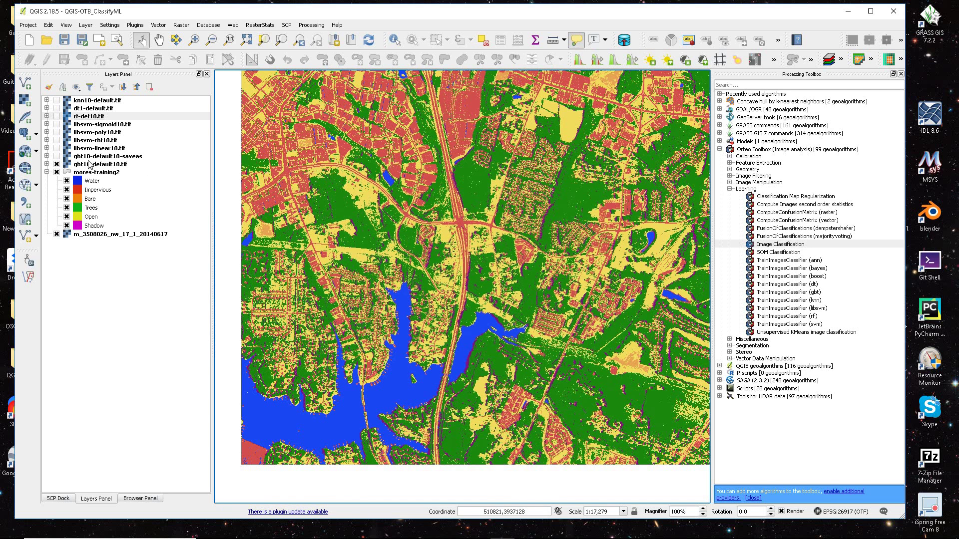
click(56, 140)
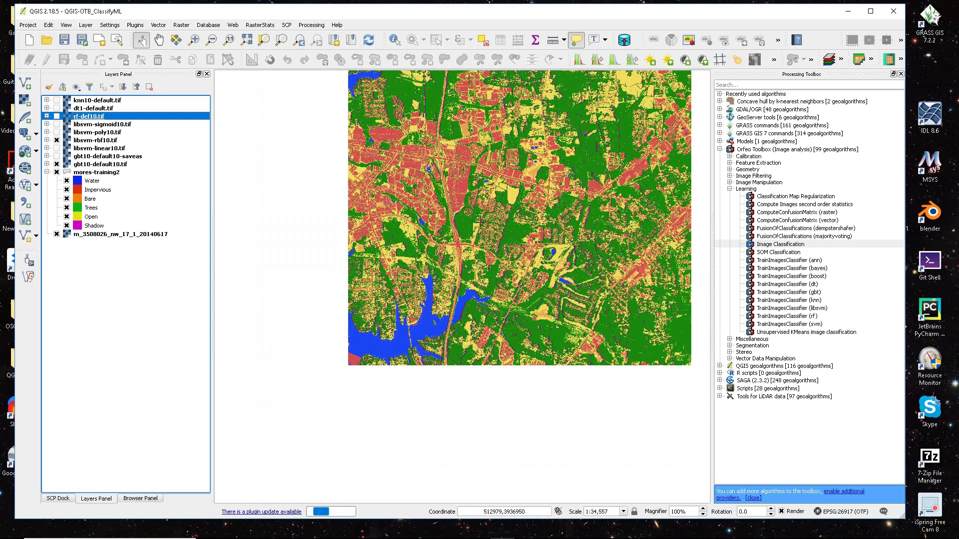
scroll(434, 272, down, 1)
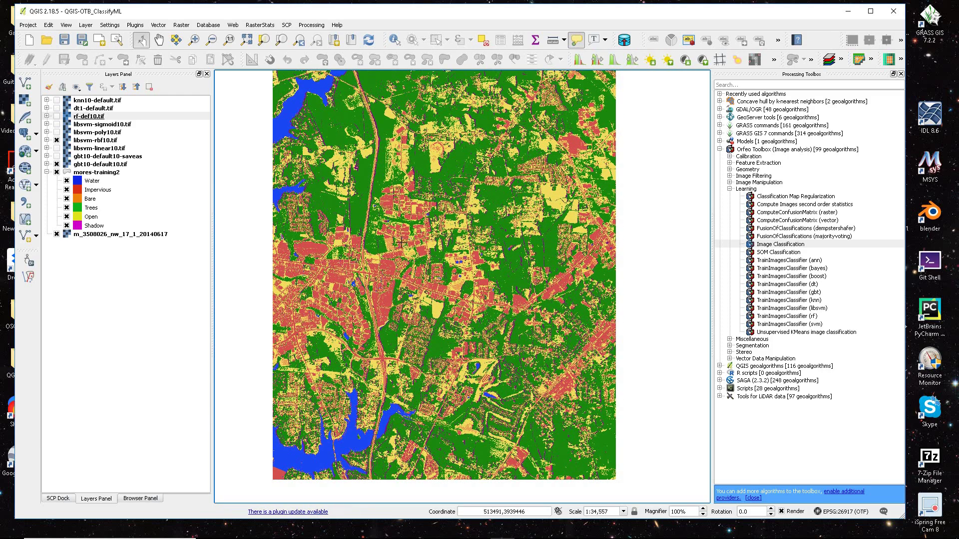
Toggle the rf-def10.tif and dt1-default.tif class maps on and off, then zoom into the commercial area.
click(57, 116)
click(56, 107)
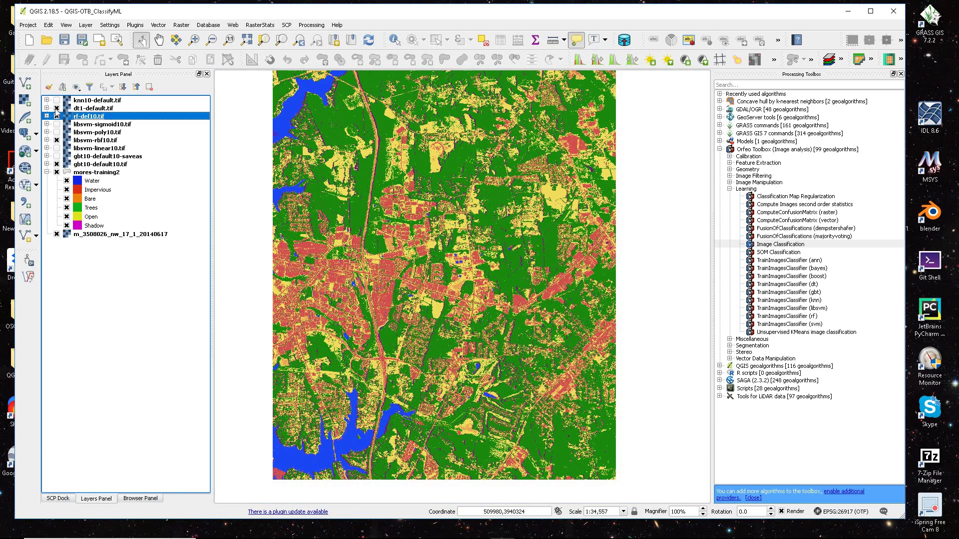
click(56, 108)
click(57, 116)
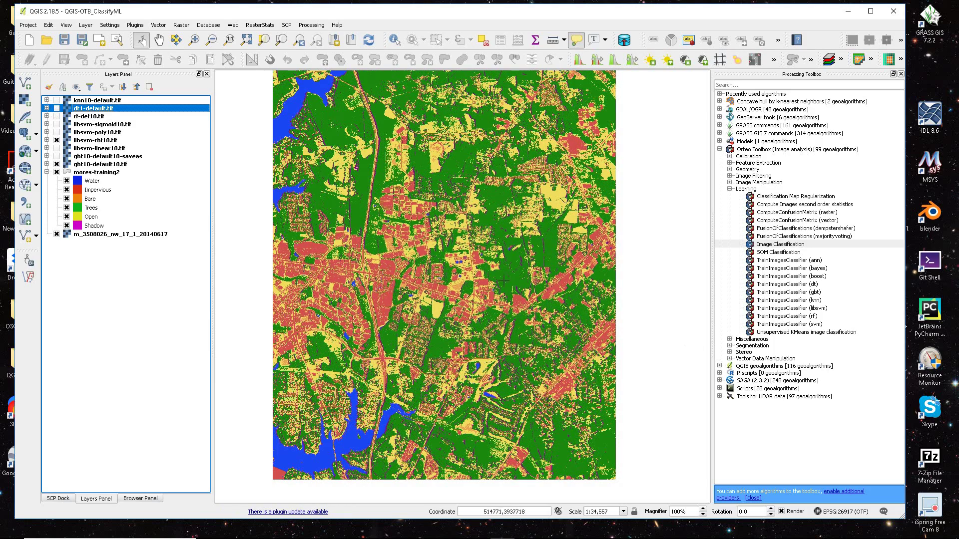
scroll(468, 262, up, 2)
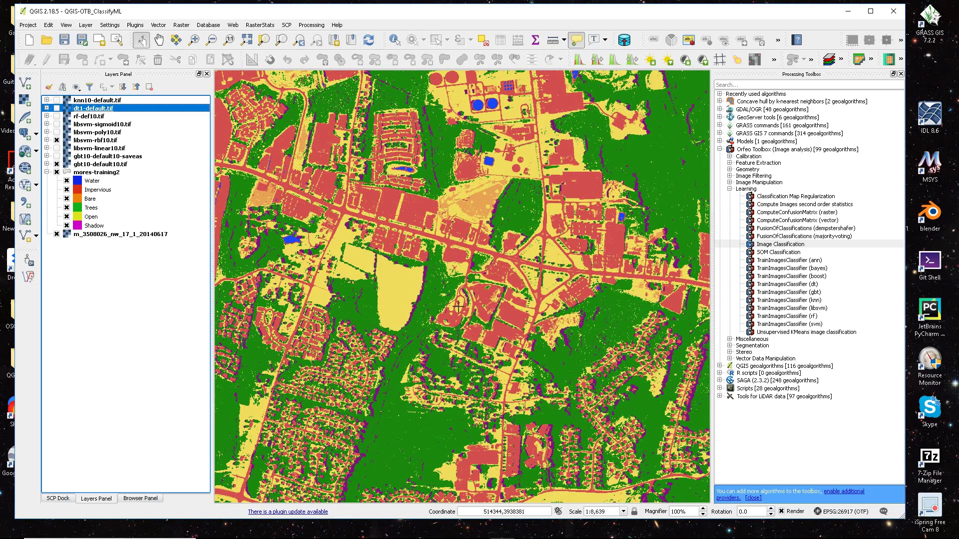
scroll(468, 262, up, 1)
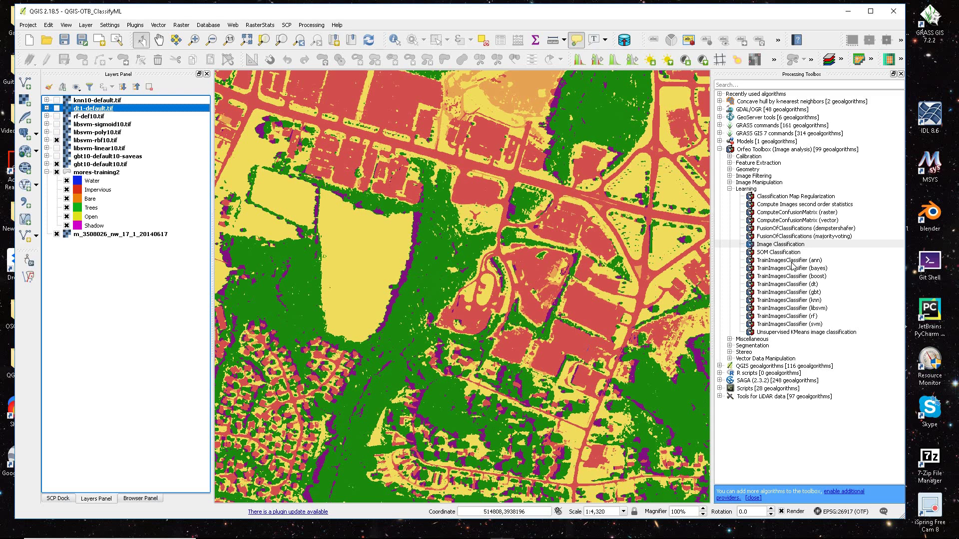
Select TrainImagesClassifier (ann), then TrainImagesClassifier (svm) in the Processing Toolbox.
click(790, 260)
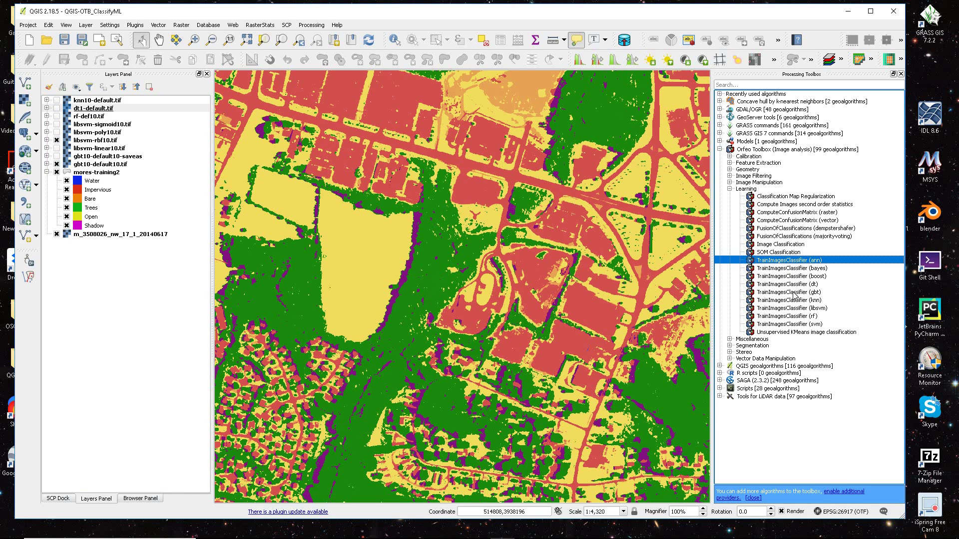
click(782, 323)
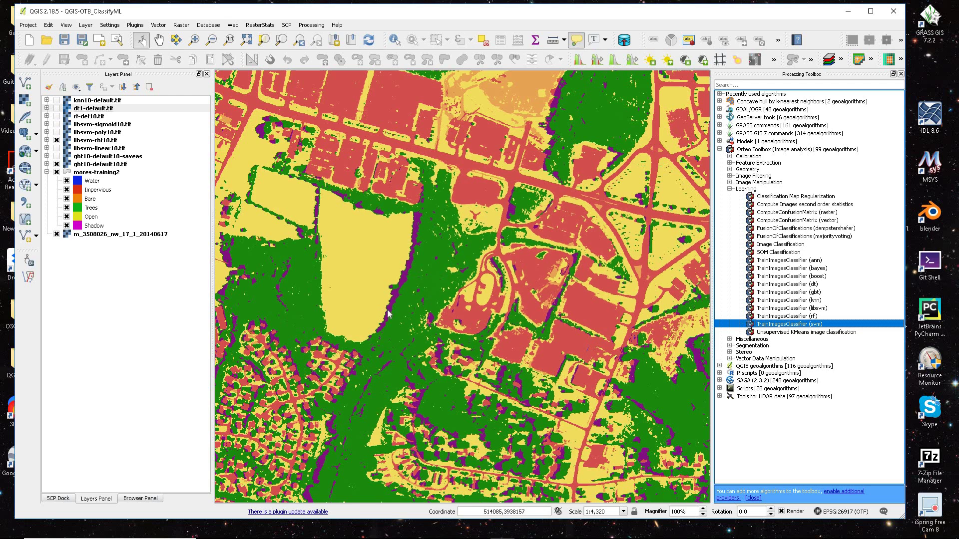
scroll(383, 310, down, 1)
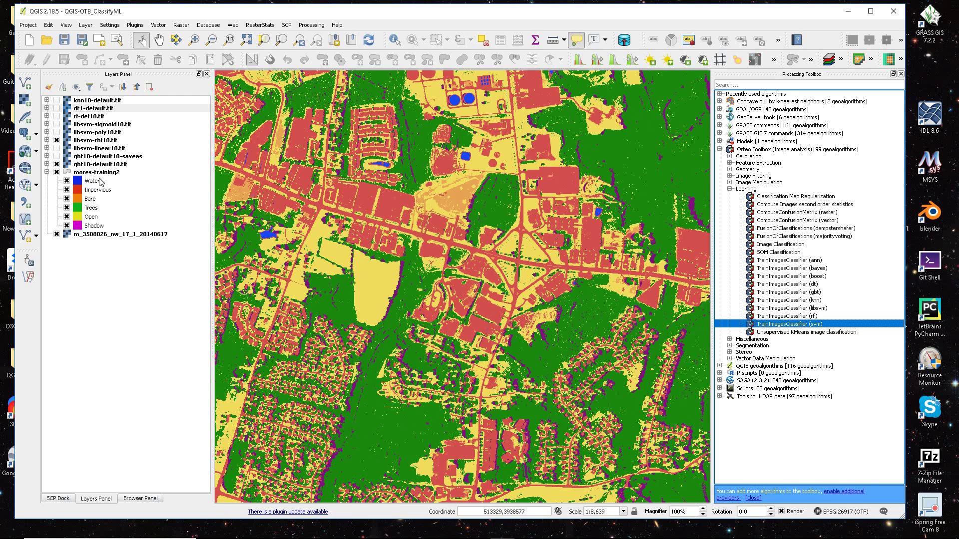